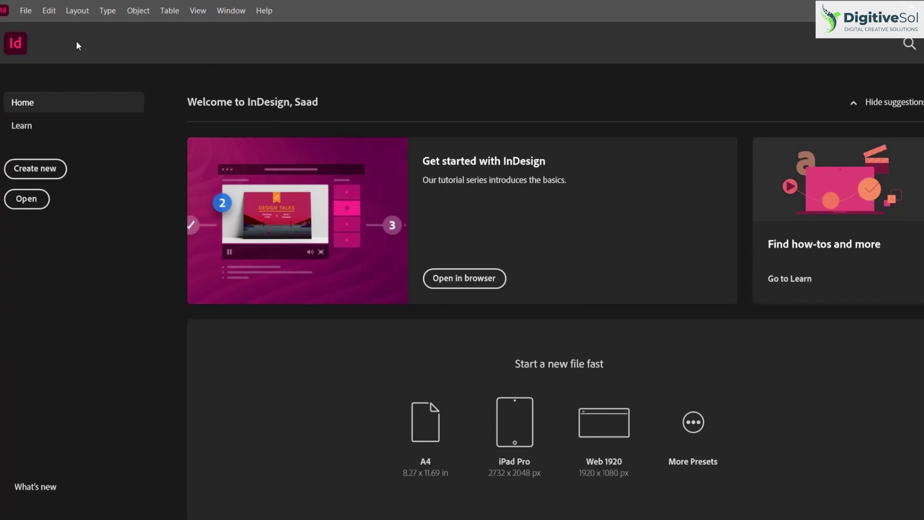
Step: Open the recent file New Indesign Package - Rev.indd from the June 2023 Gaming Rule Book package folder
left_click(27, 14)
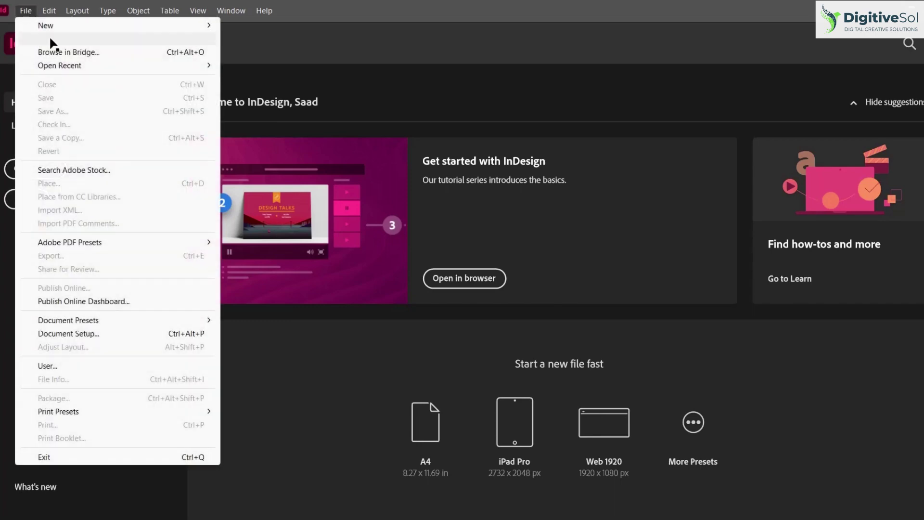
mouse_move(66, 68)
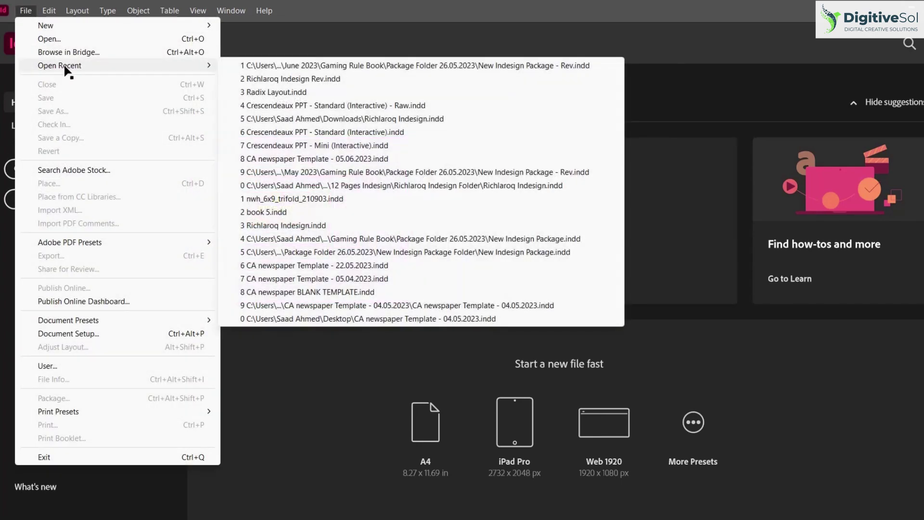
left_click(246, 69)
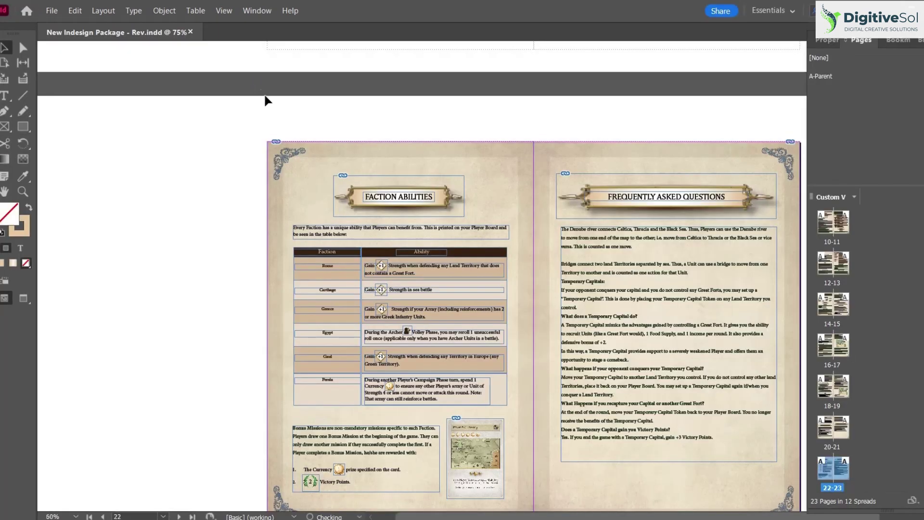
Step: Set the document's display performance to High Quality Display
scroll(521, 191, "down", 1)
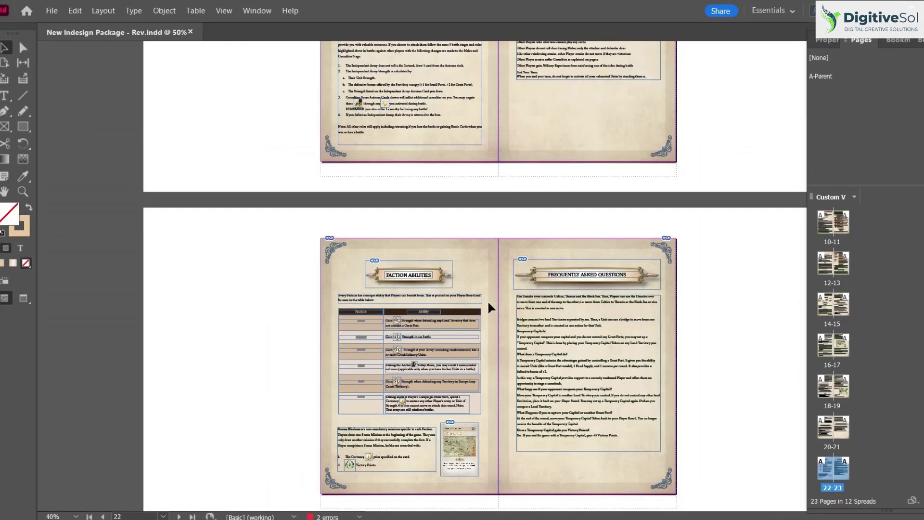
scroll(487, 303, "up", 2)
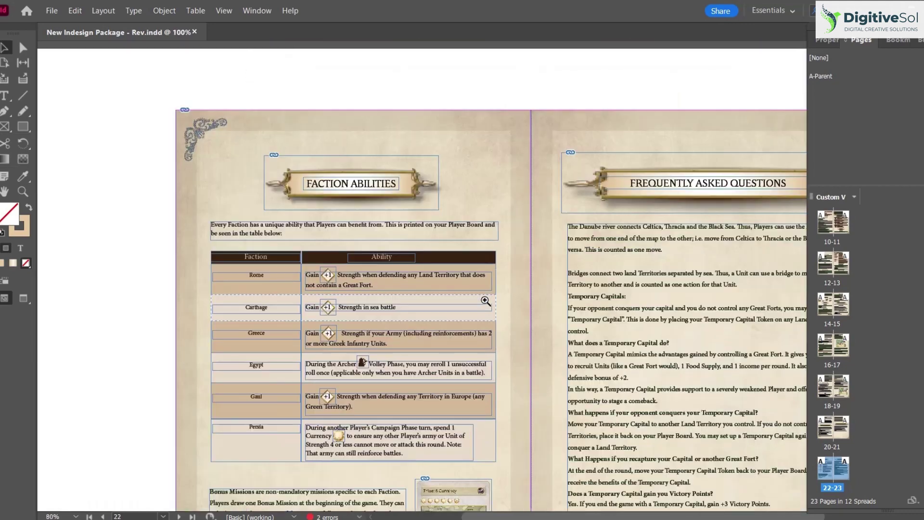
right_click(475, 204)
mouse_move(521, 360)
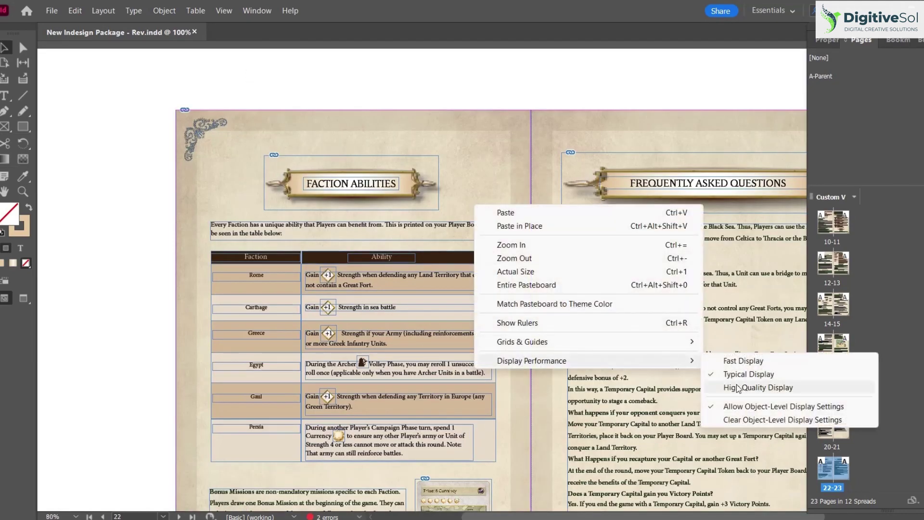
left_click(800, 387)
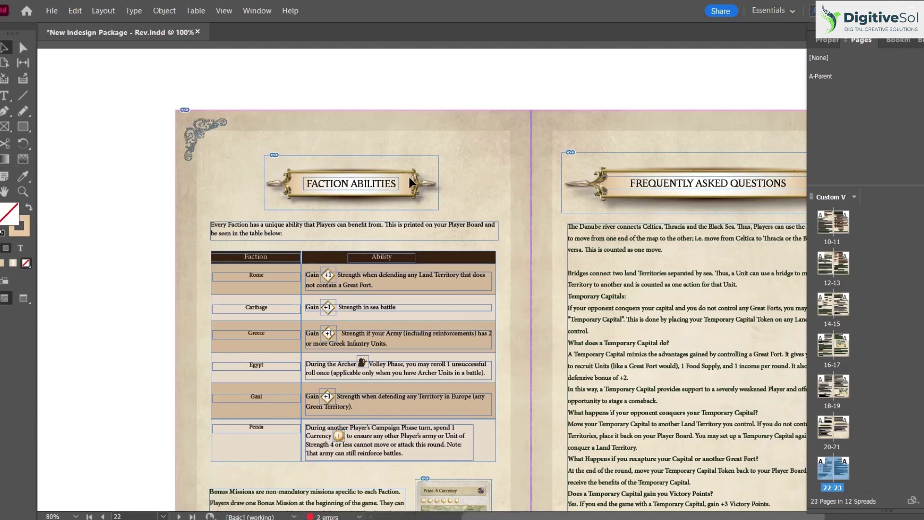
Step: Place the Cultural Competency 2 image over the Faction Abilities table on page 22, and delete it
left_click_drag(433, 236, 396, 193)
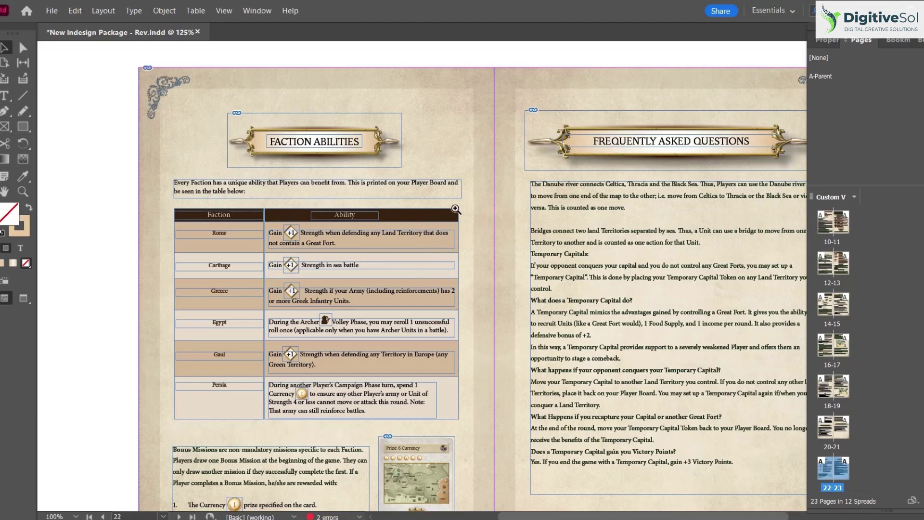
key("ctrl+equal")
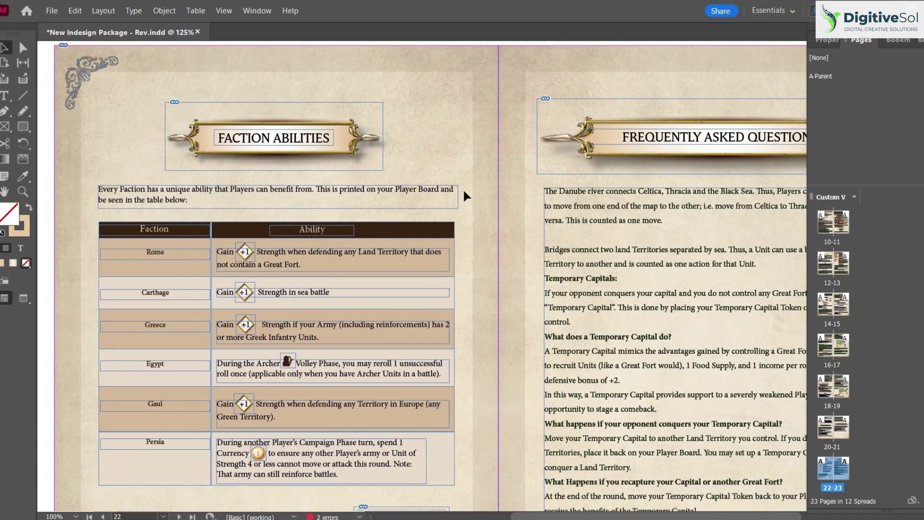
key("ctrl+d")
left_click_drag(578, 29, 453, 51)
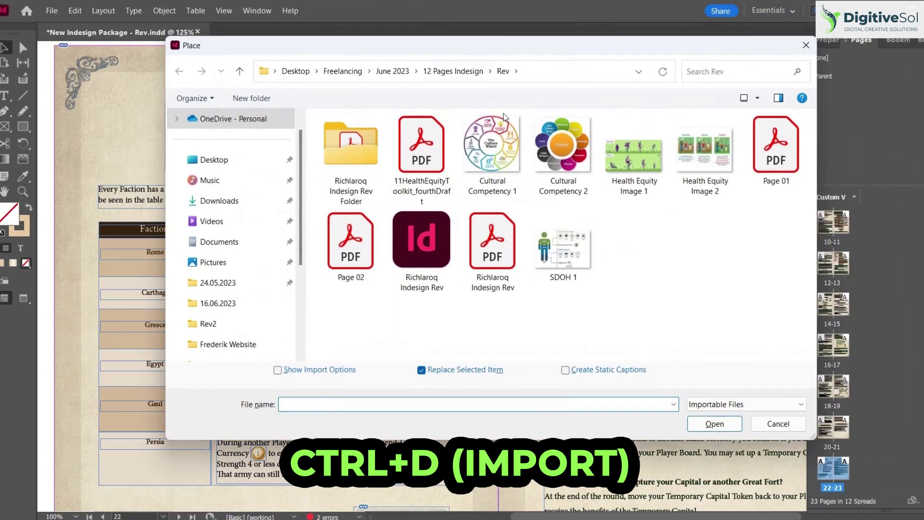
double_click(552, 153)
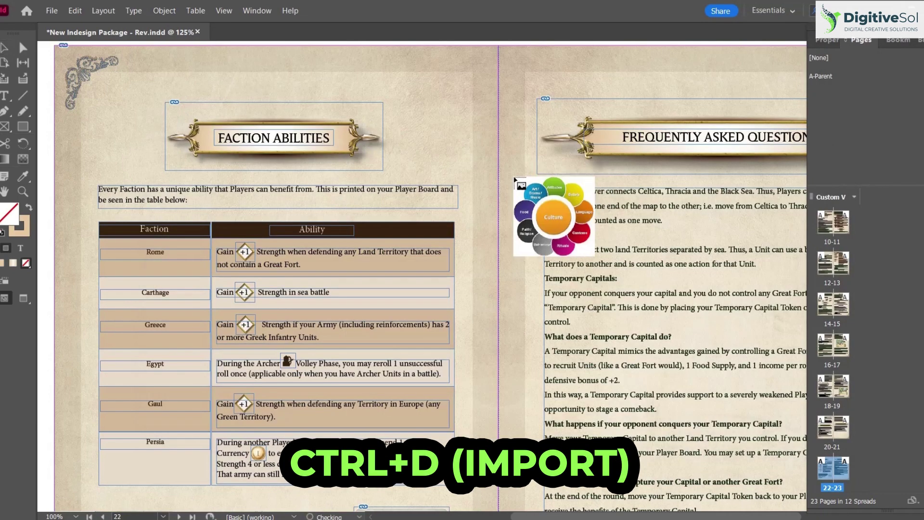
left_click(369, 135)
left_click_drag(450, 167, 425, 214)
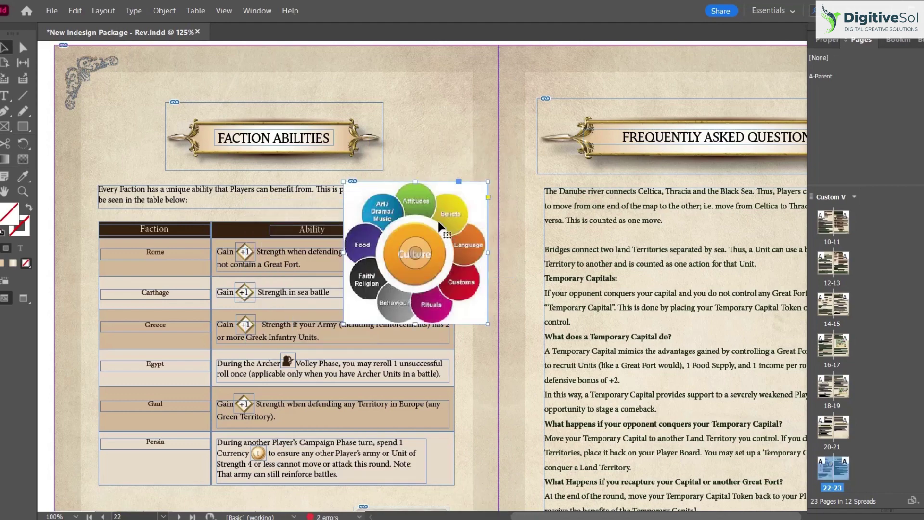
key("Delete")
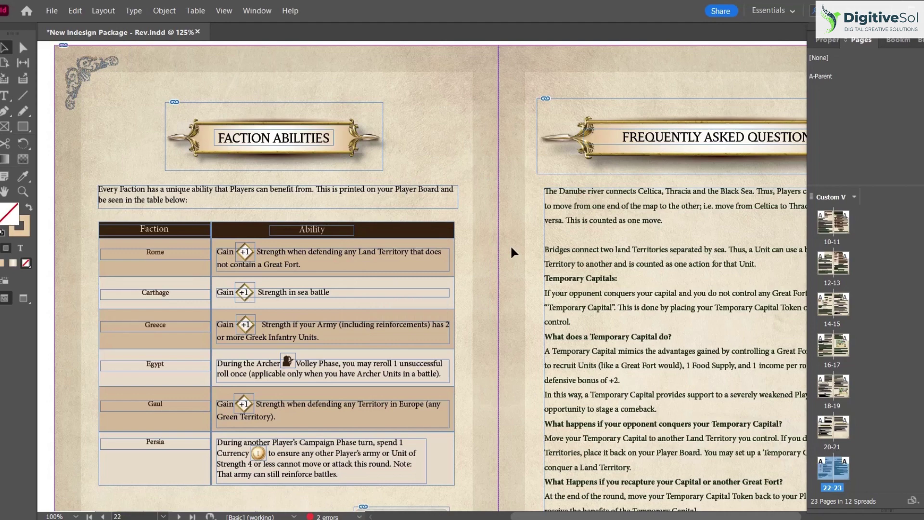
Step: Start exporting the document as Adobe PDF (Print) over the existing PDF, examine the Marks and Bleeds options, and cancel the export
key("ctrl+e")
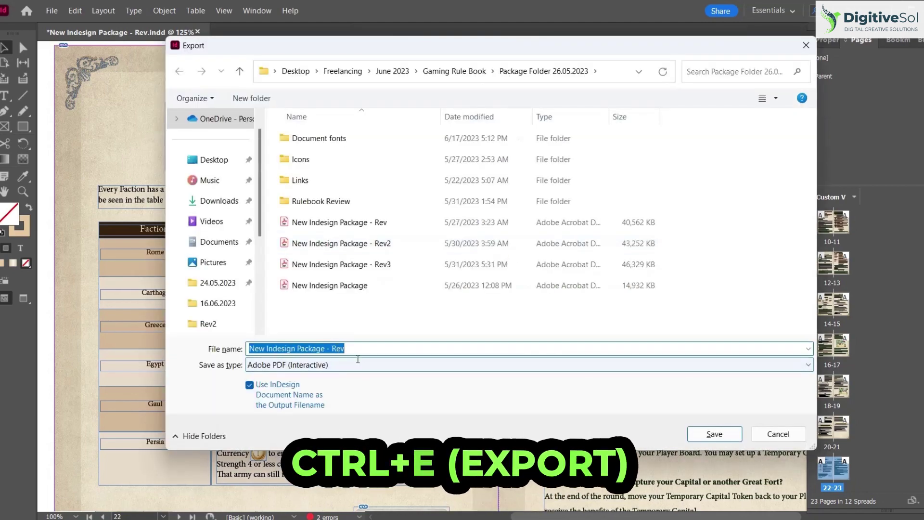
left_click(350, 365)
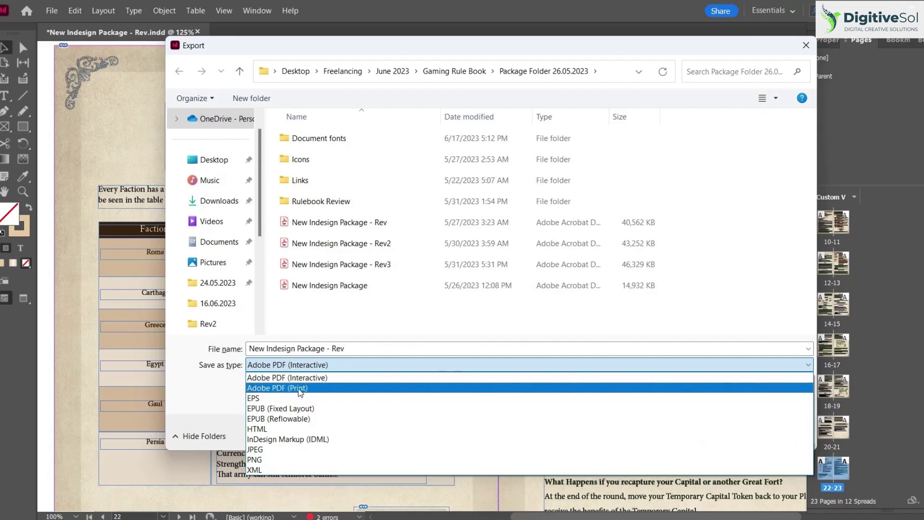
left_click(301, 391)
left_click(703, 434)
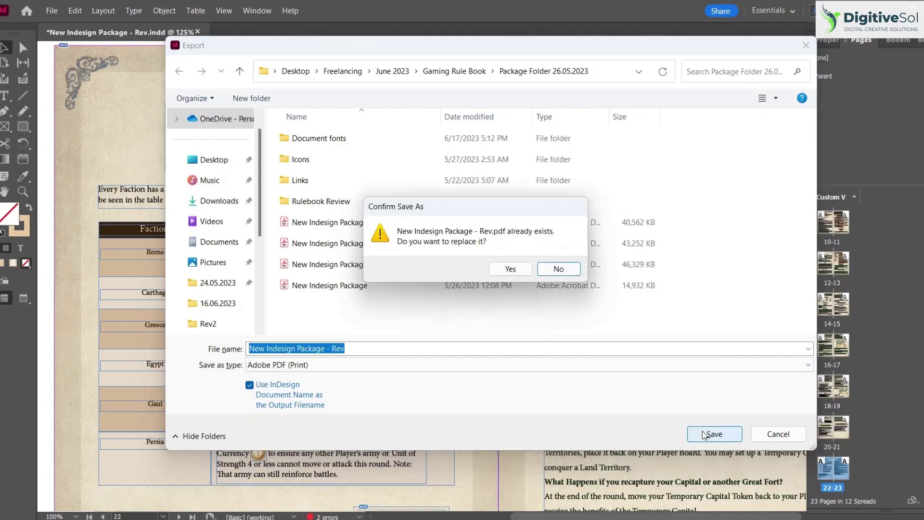
left_click(516, 270)
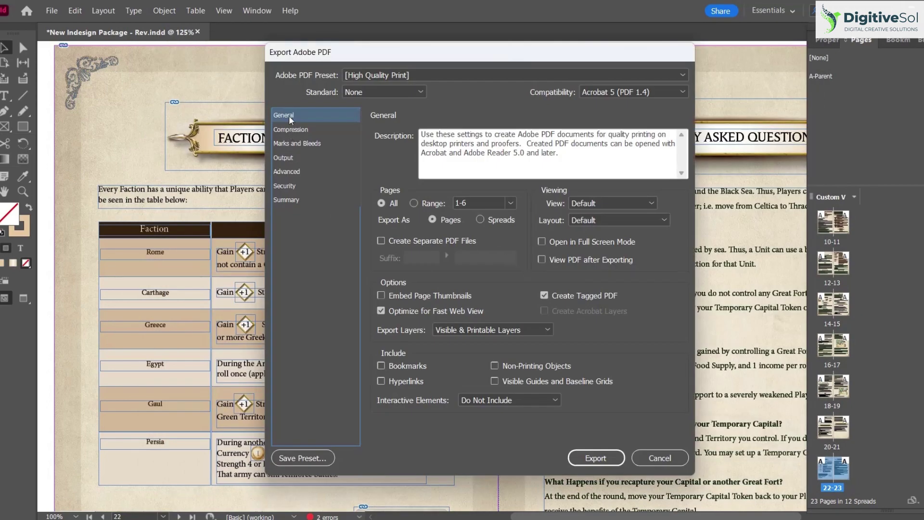
left_click(292, 144)
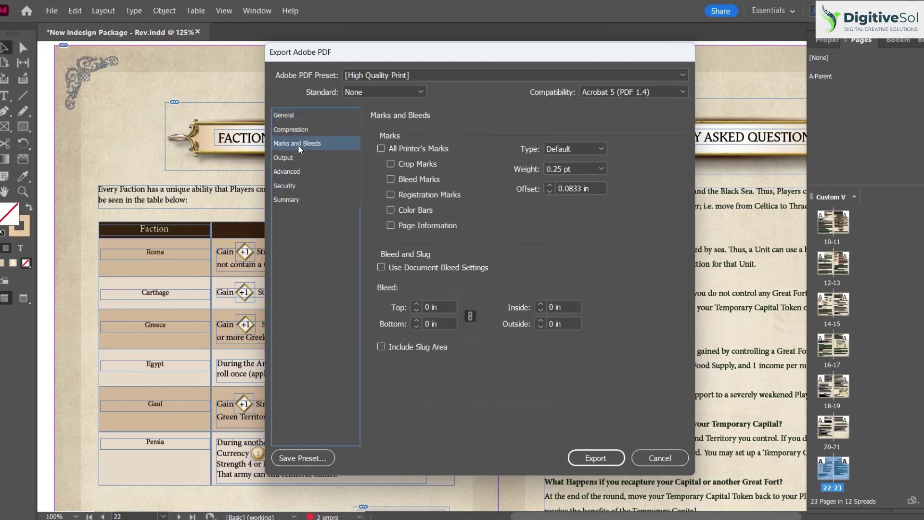
left_click(653, 461)
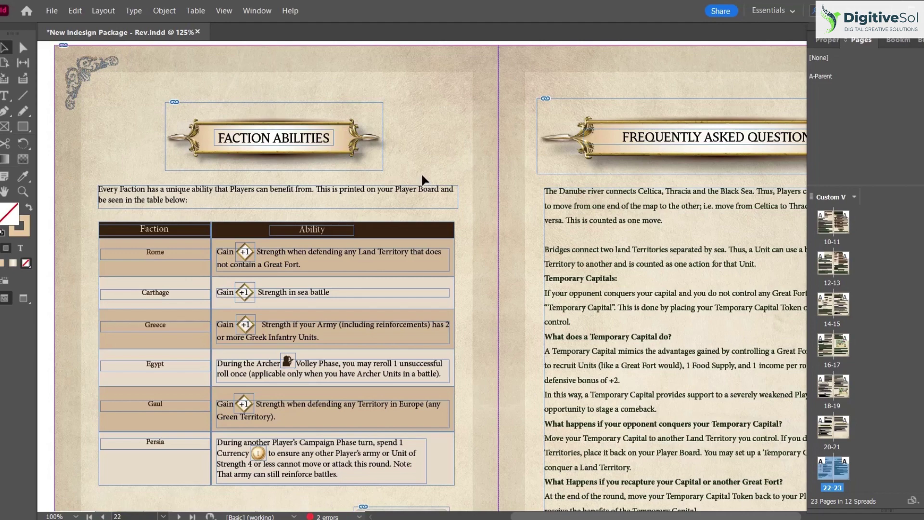
Step: Review the page size, margin and bleed settings in Document Setup without applying any change
key("ctrl+alt+p")
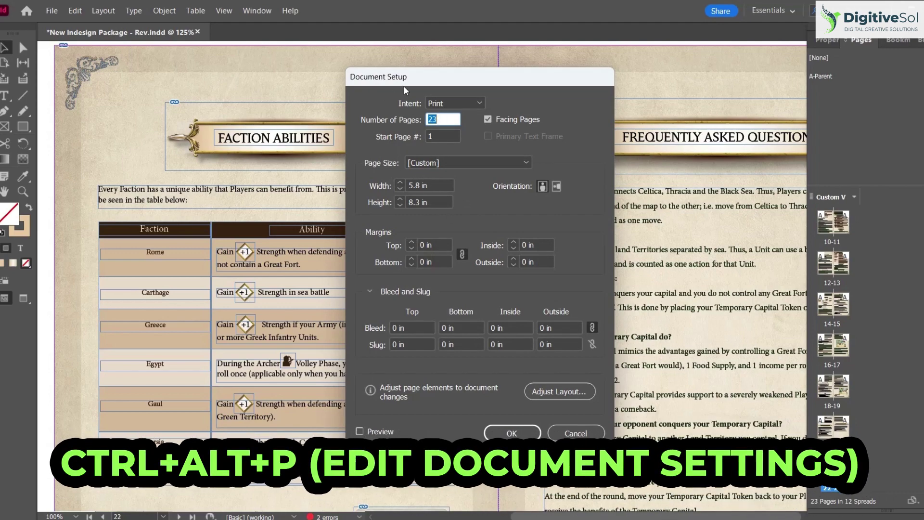
left_click(408, 332)
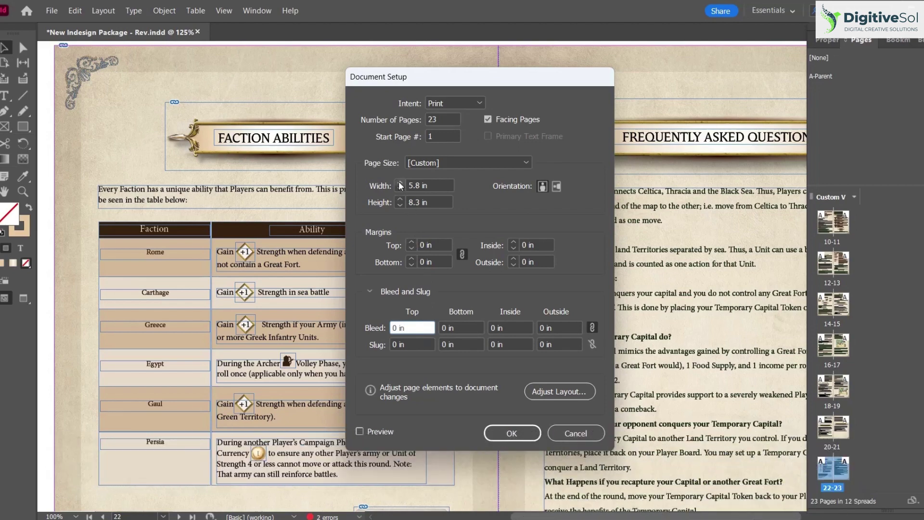
left_click(579, 436)
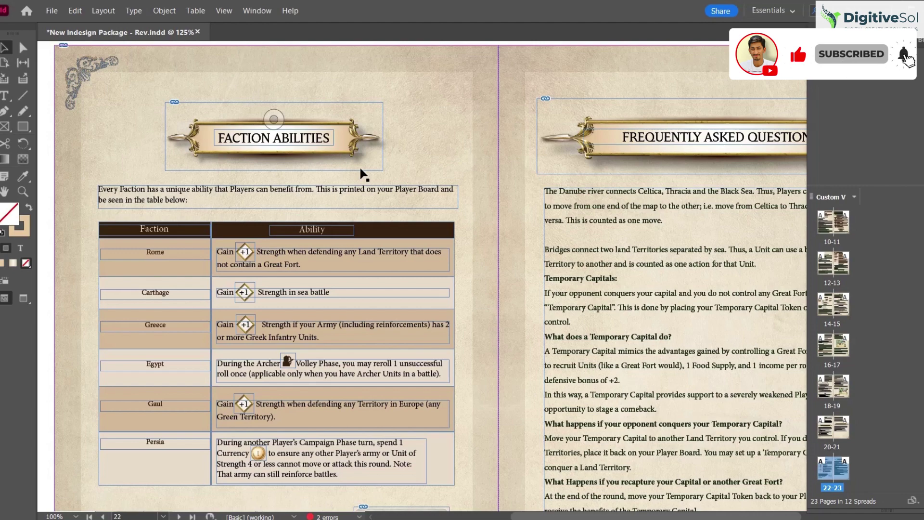
Step: Check the package summary for the entire publication and close it without packaging
key("ctrl+alt+shift+p")
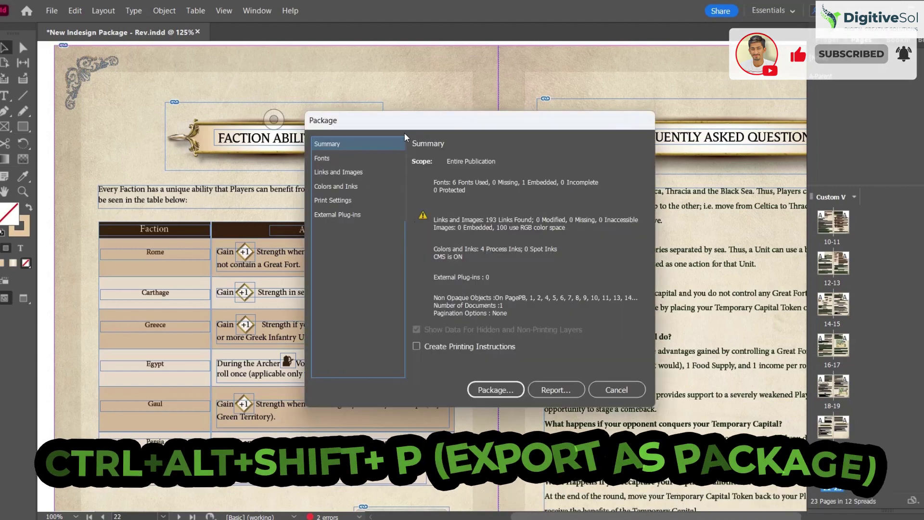
left_click_drag(388, 129, 316, 103)
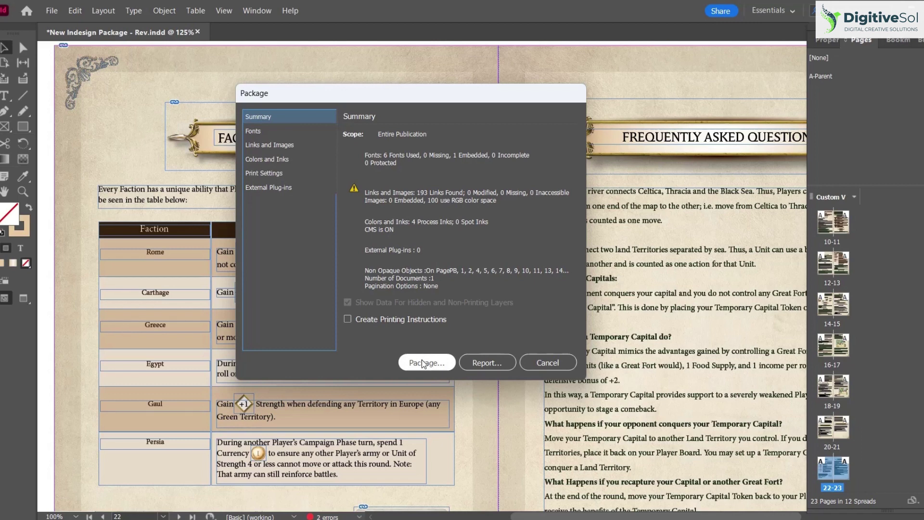
left_click(528, 369)
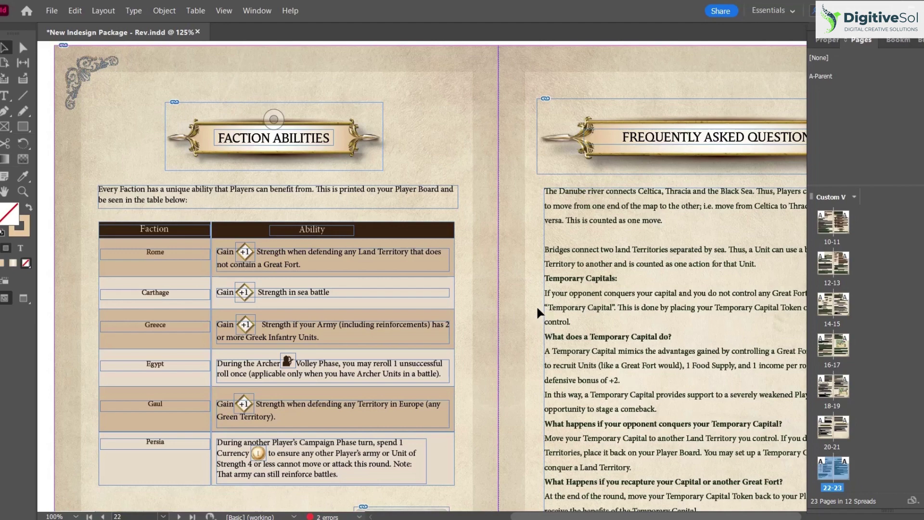
Step: Replace every "temporary" with "permanent" in the Frequently Asked Questions story, and check the changed words in the text
left_click(566, 288)
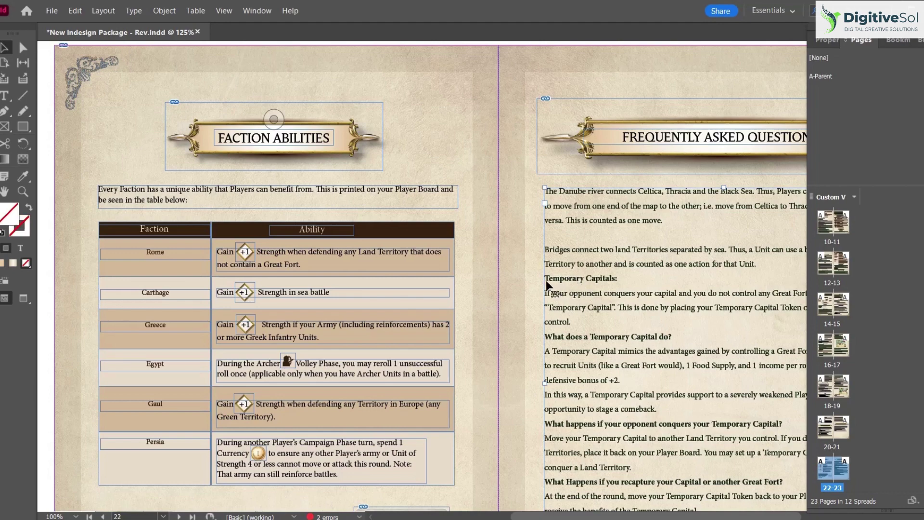
key("ctrl+equal")
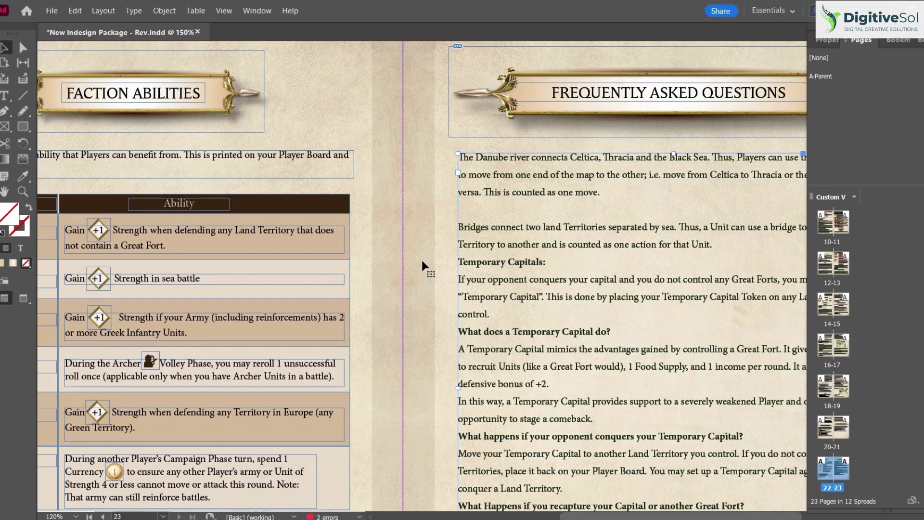
key("ctrl+f")
type("temporary")
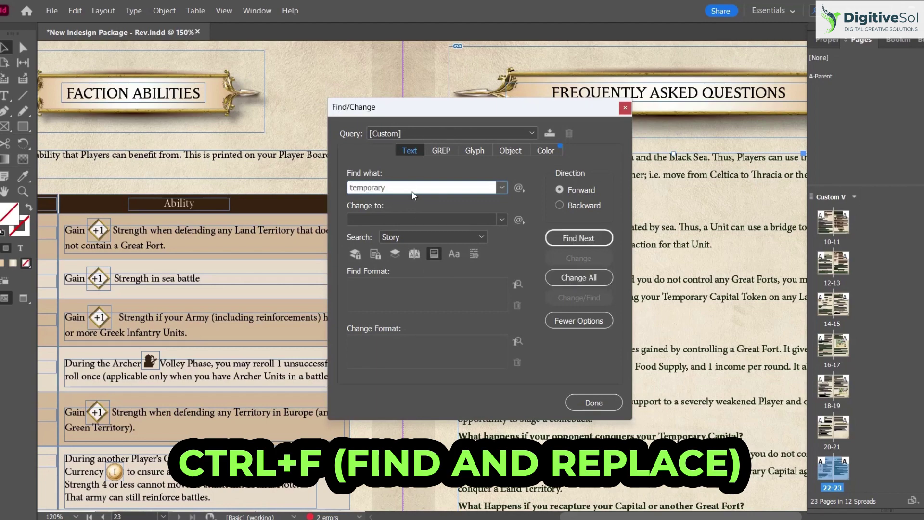
left_click(398, 219)
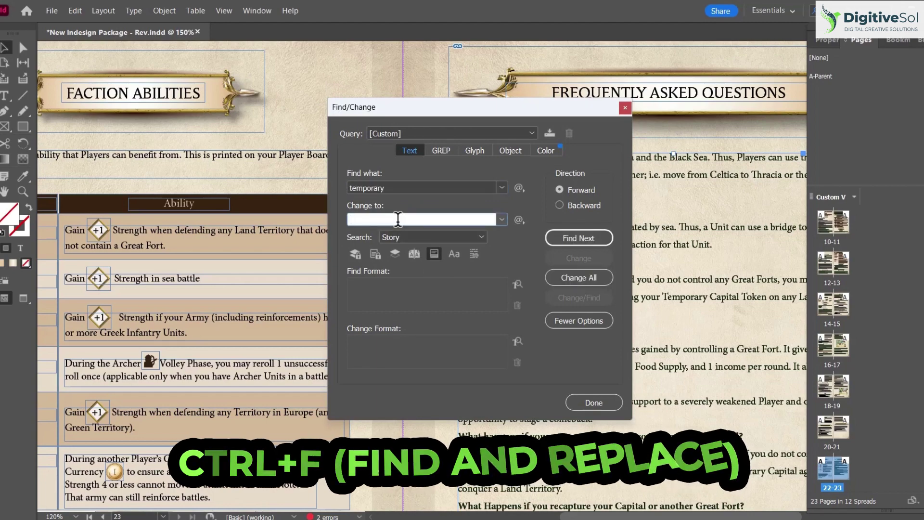
type("permanent")
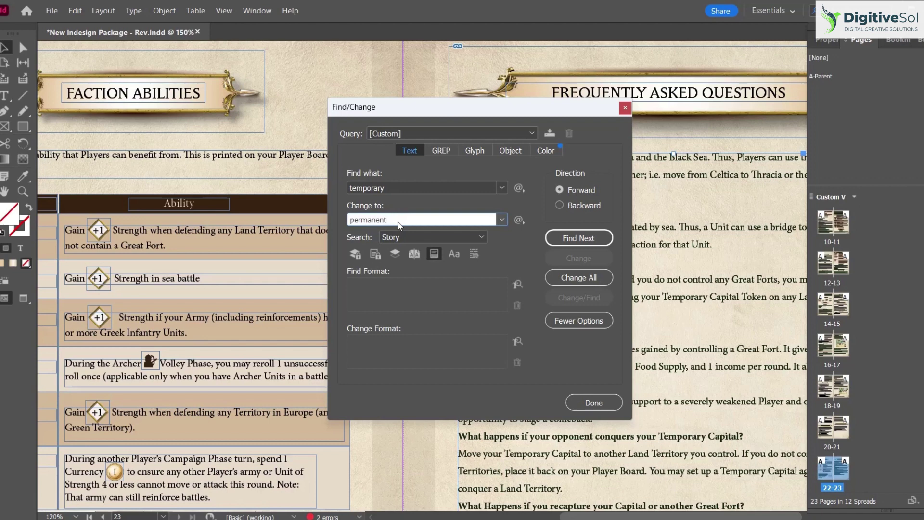
left_click(586, 276)
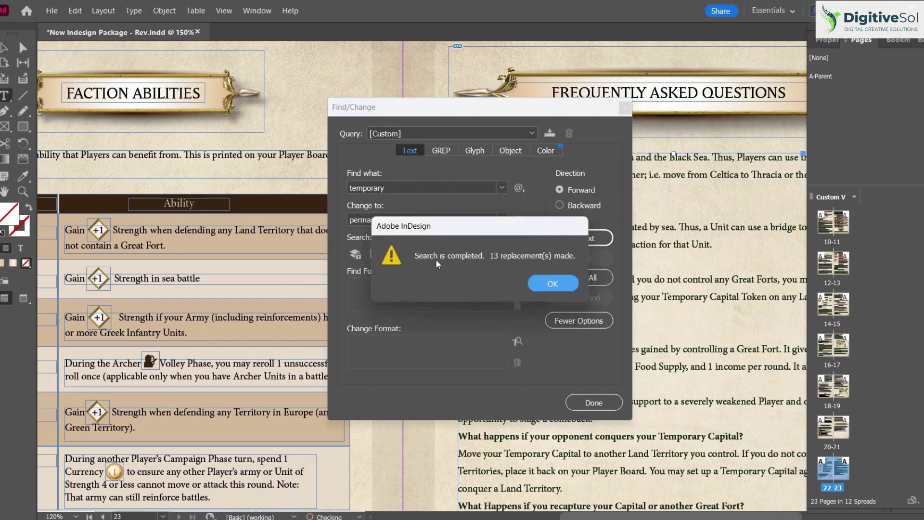
left_click(538, 281)
left_click(585, 402)
left_click_drag(457, 262, 506, 262)
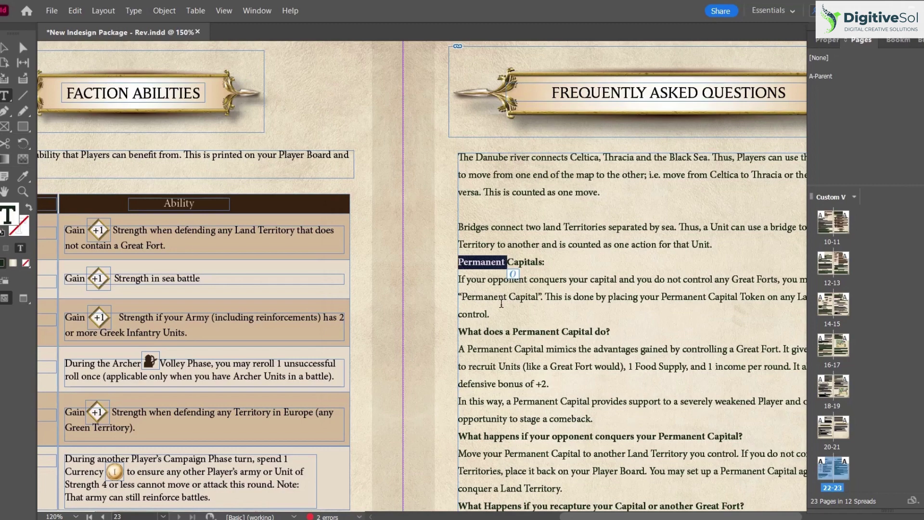
left_click(493, 292)
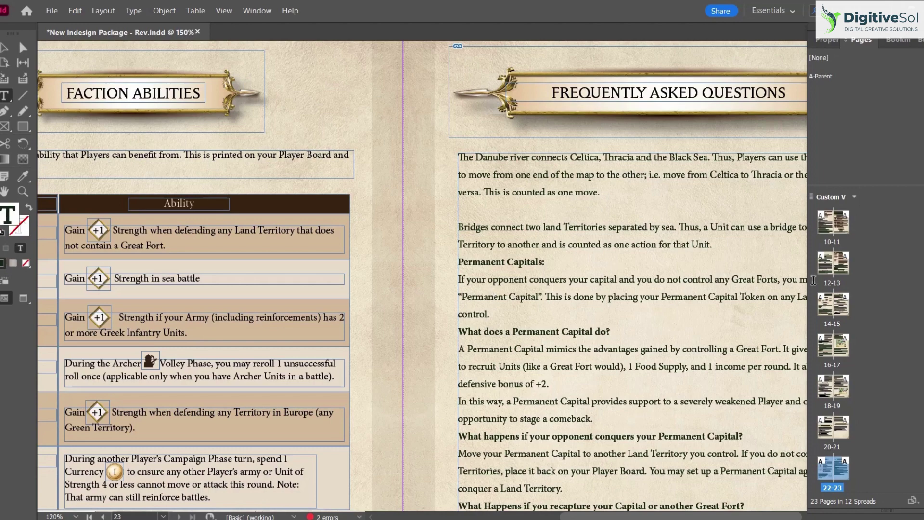
Step: Insert a new page directly after page 21
left_click(828, 273)
left_click_drag(843, 272, 846, 436)
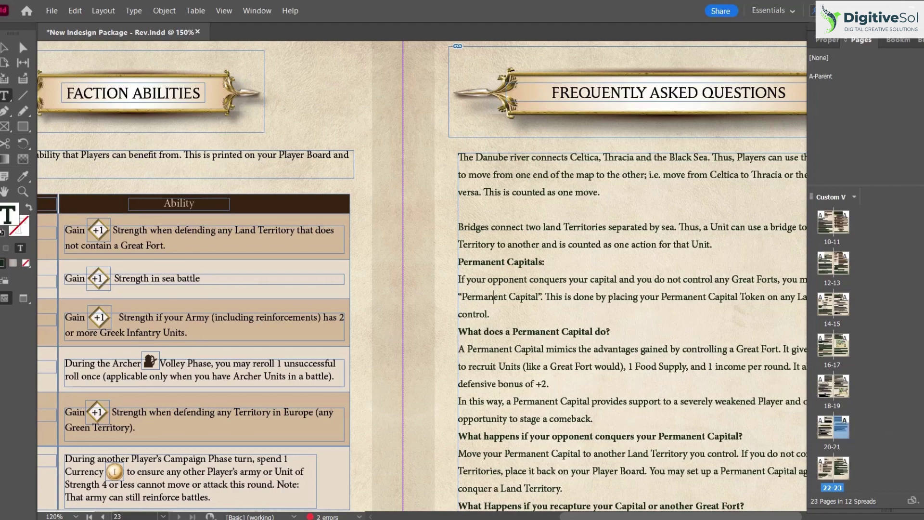
key("ctrl+shift+p")
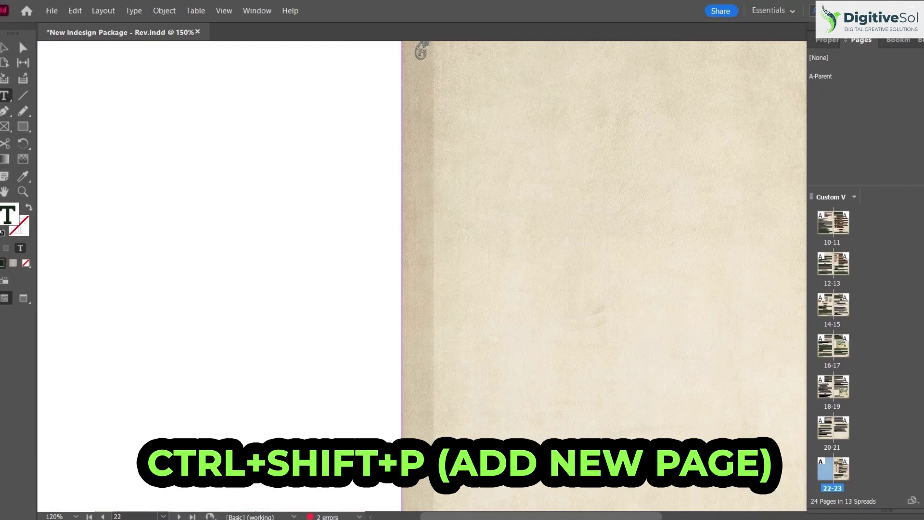
Step: Undo the insertion of the blank page after page 21
key("ctrl+minus")
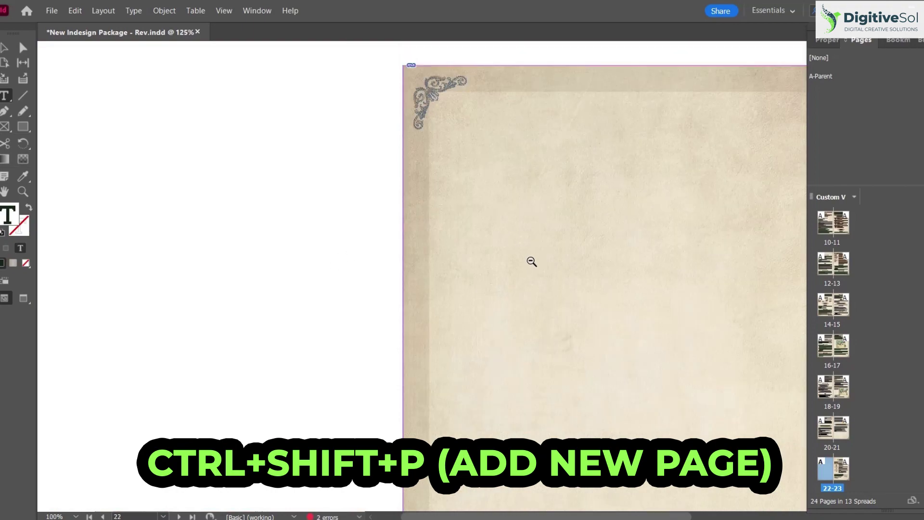
key("ctrl+minus")
key("ctrl+minus")
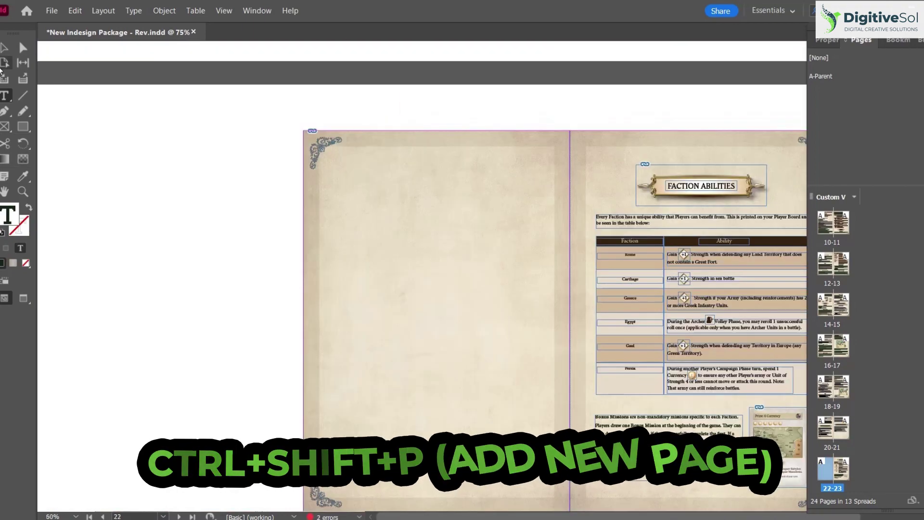
key("Escape")
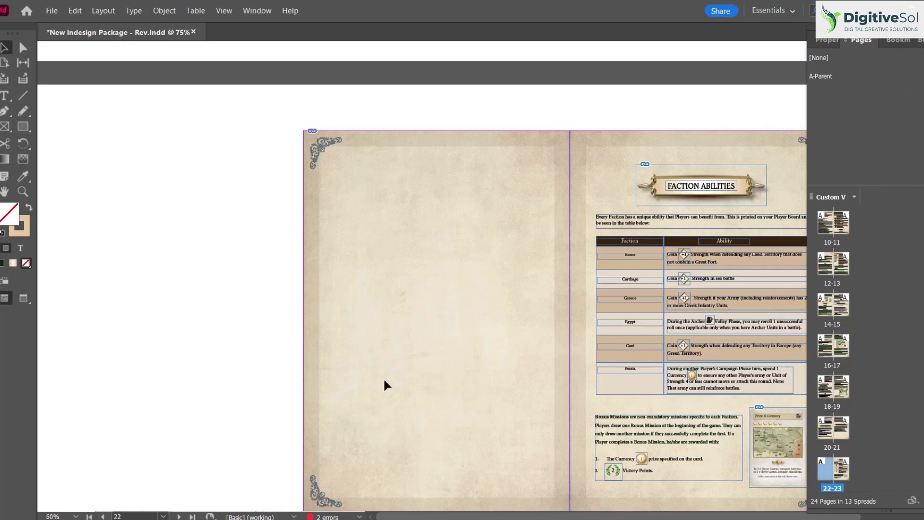
key("ctrl+z")
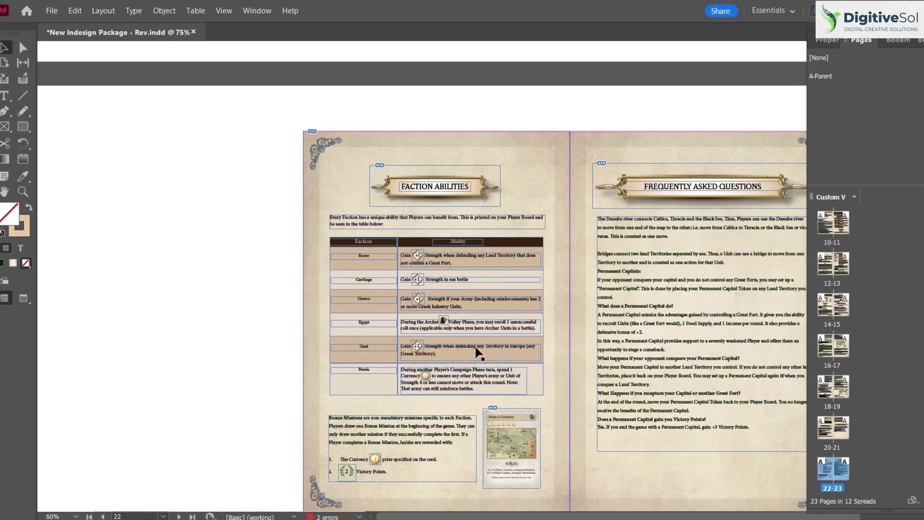
Step: Use Go to Page to jump to page 5 of the document
left_click_drag(561, 322, 411, 299)
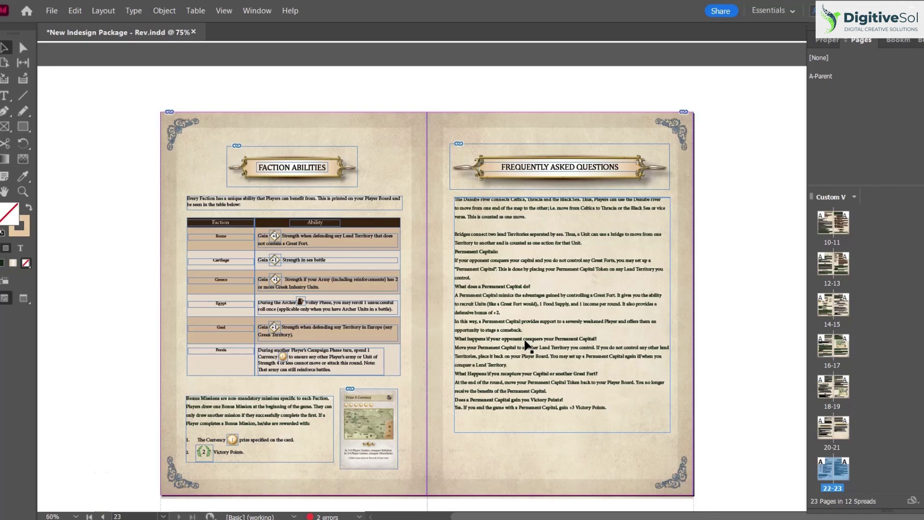
scroll(526, 344, "down", 3)
scroll(526, 343, "up", 10)
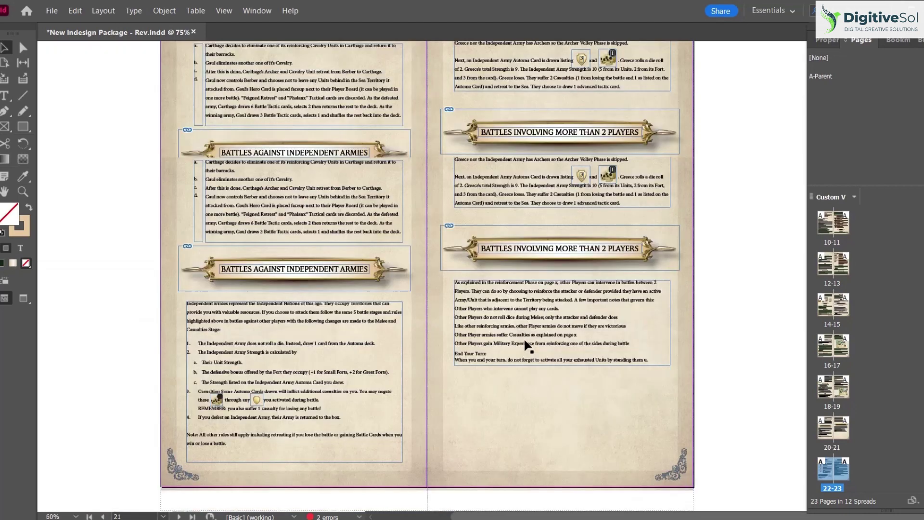
scroll(525, 344, "up", 10)
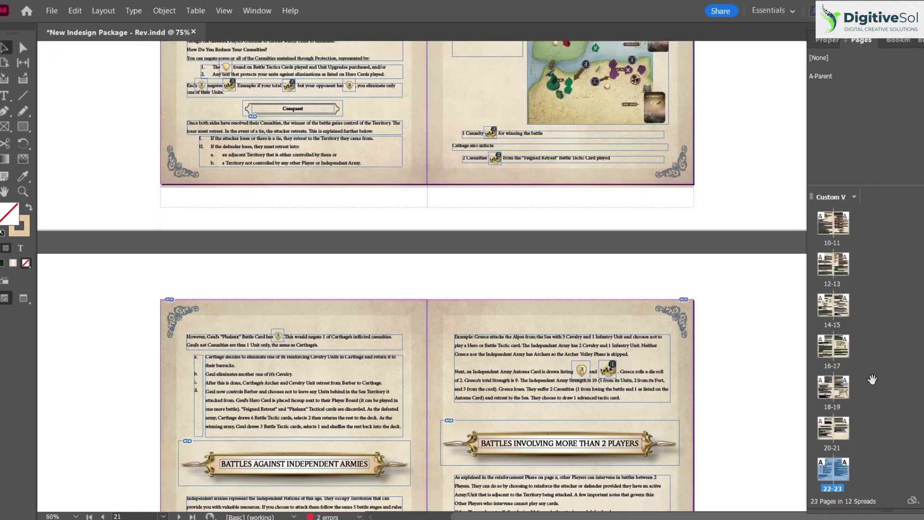
scroll(574, 343, "down", 4)
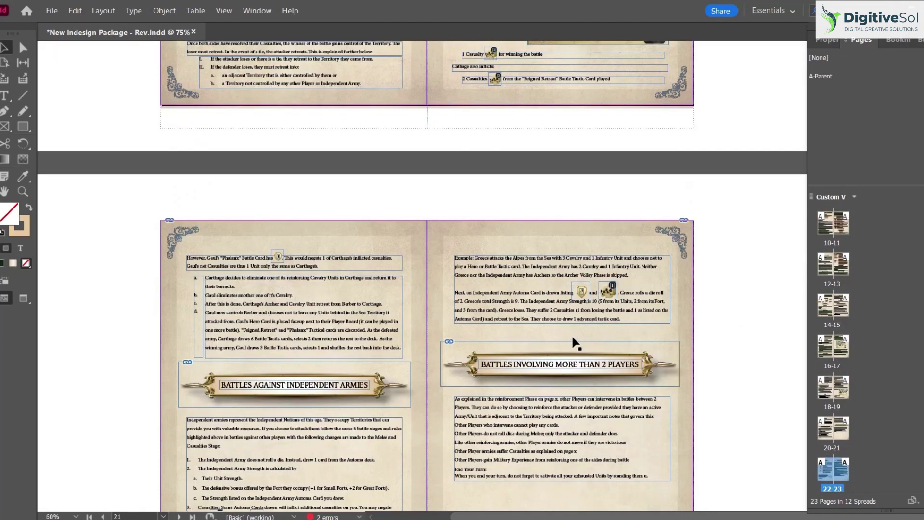
key("ctrl+j")
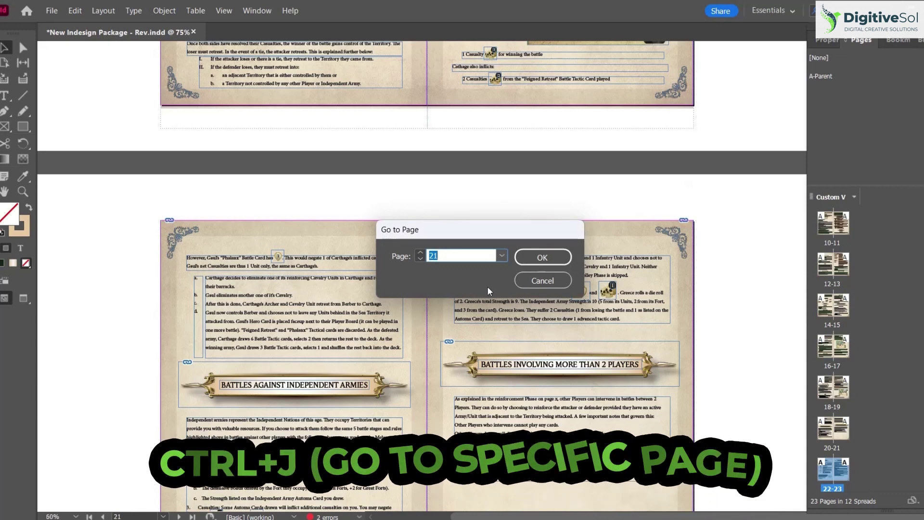
type("5")
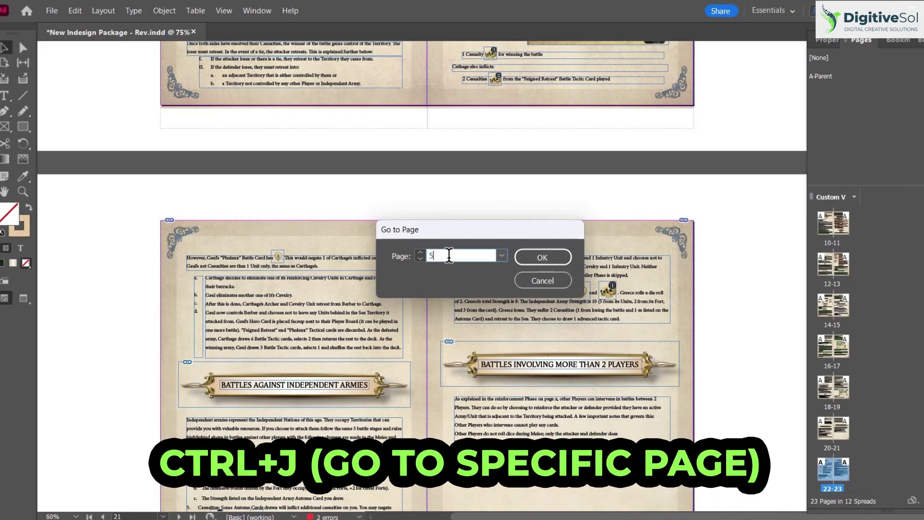
left_click(530, 262)
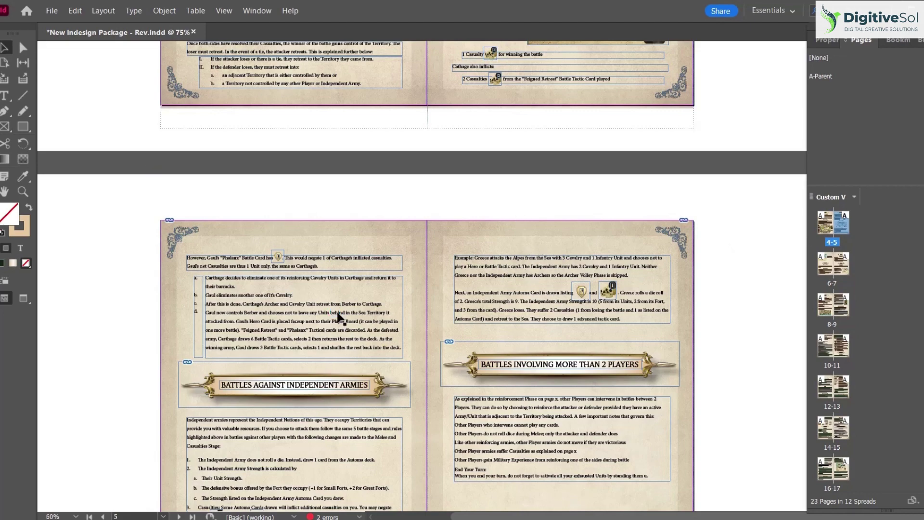
Step: Use Go to Page to jump to page 15 and look over its spread
key("ctrl+j")
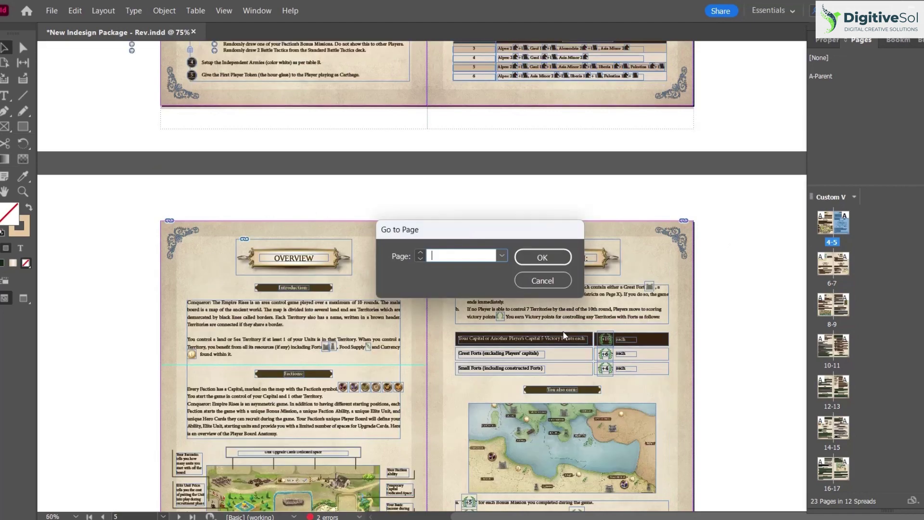
type("15")
left_click(548, 259)
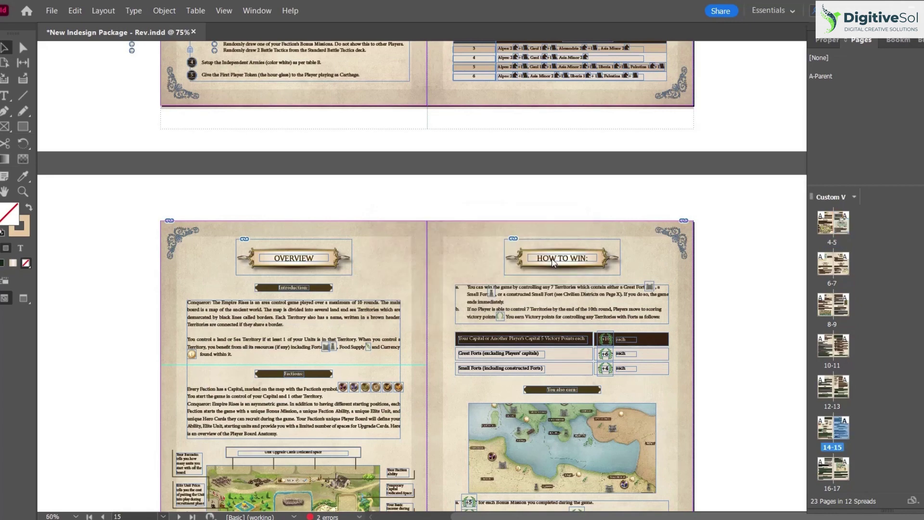
scroll(726, 423, "down", 10)
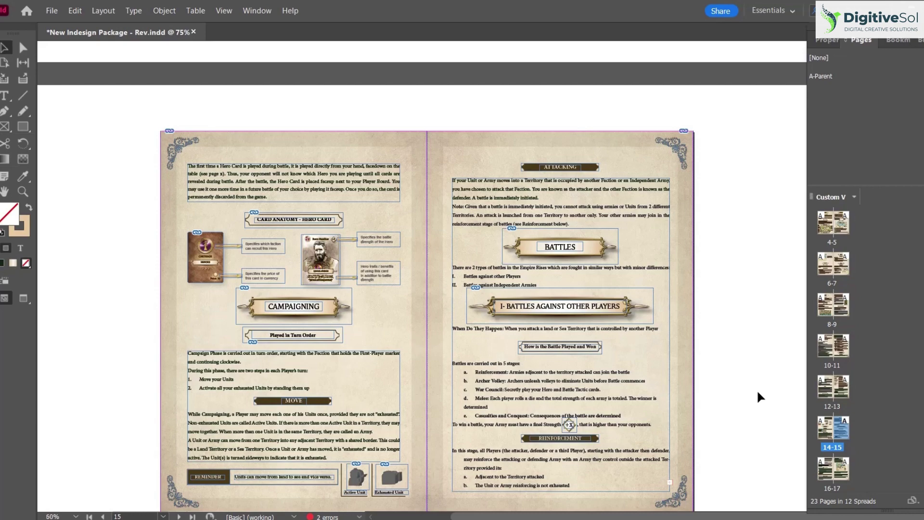
scroll(626, 369, "up", 5)
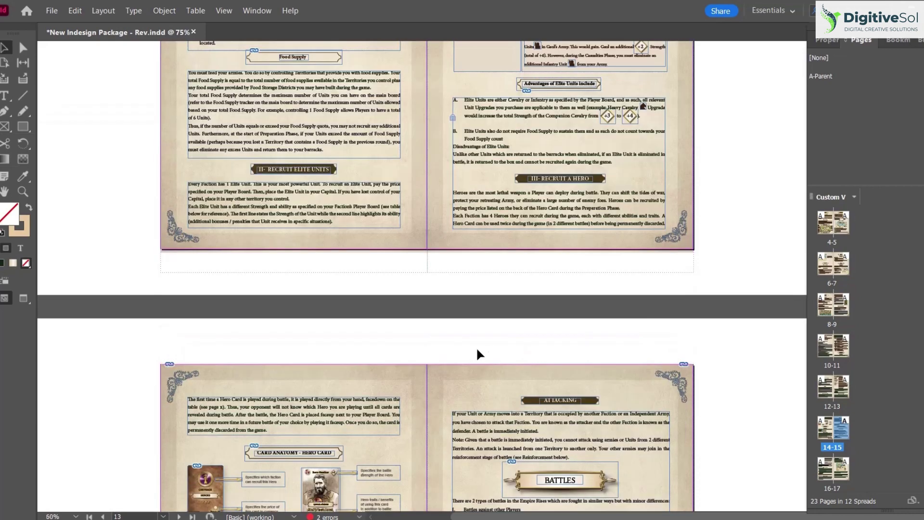
Step: Select the Hero Card text frame at the top of page 14 and show its character formatting settings
key("ctrl+equal")
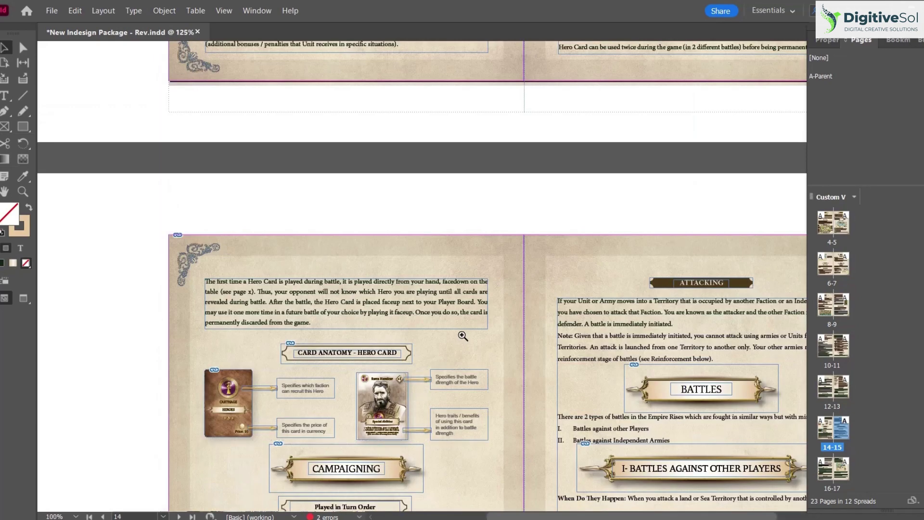
key("ctrl+equal")
left_click(289, 255)
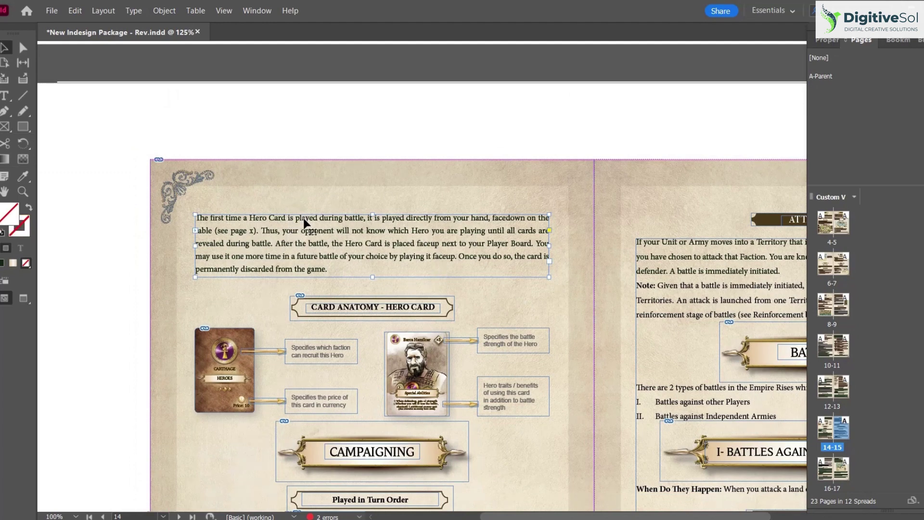
left_click(311, 177)
left_click(319, 235)
key("ctrl+t")
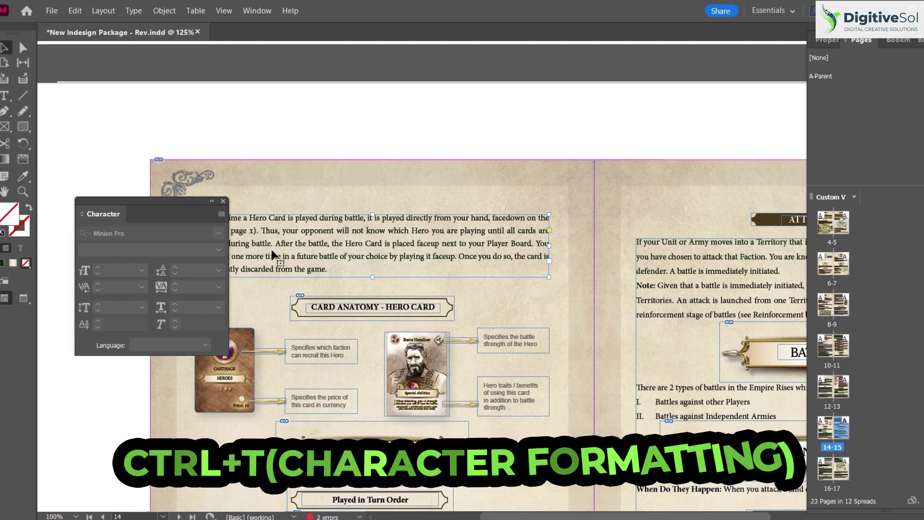
Step: Select all the text in the Hero Card frame, review its font and leading settings, and close the character formatting
double_click(365, 243)
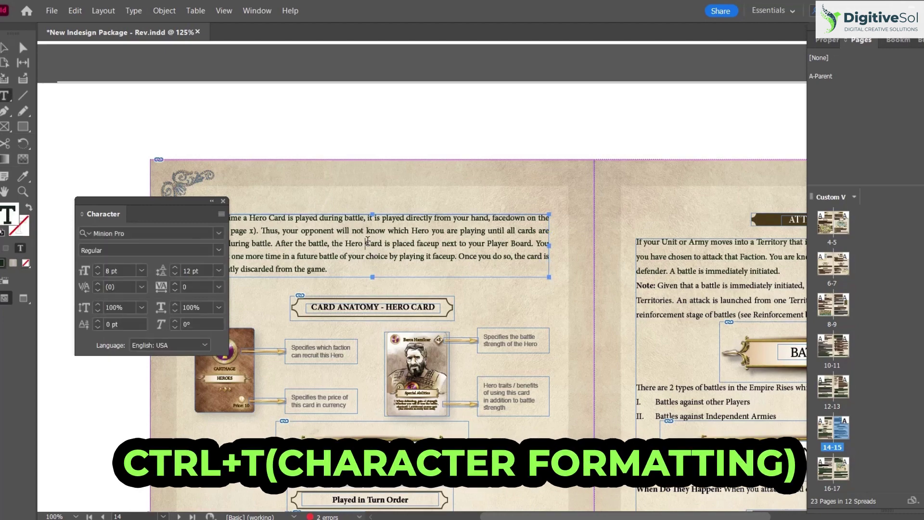
key("ctrl+a")
left_click(131, 234)
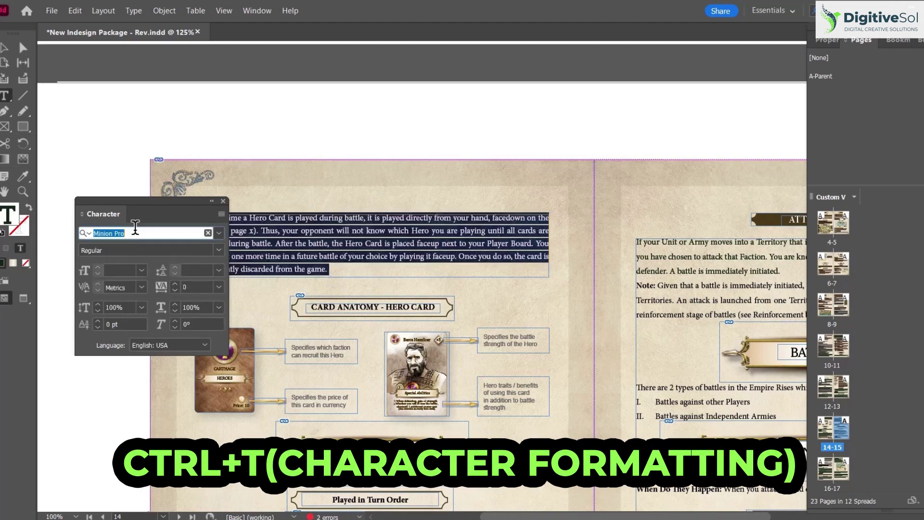
left_click(195, 270)
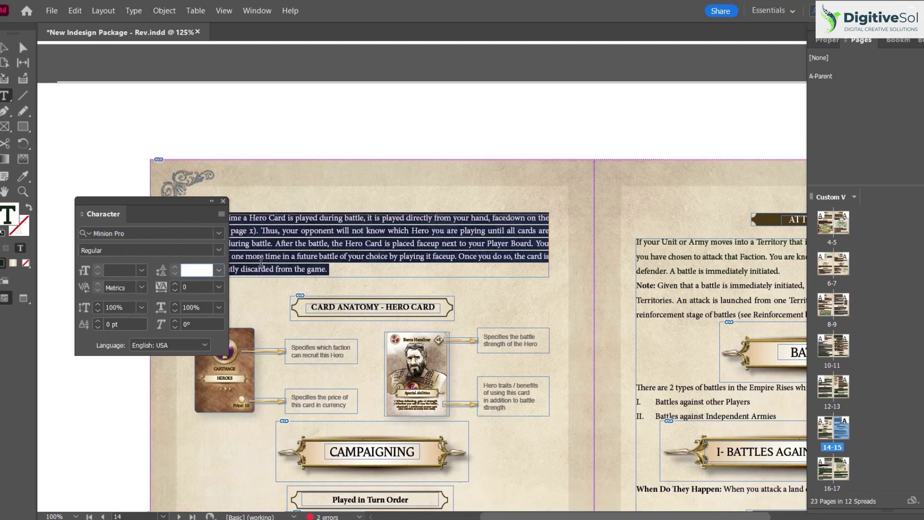
left_click(223, 200)
left_click(268, 117)
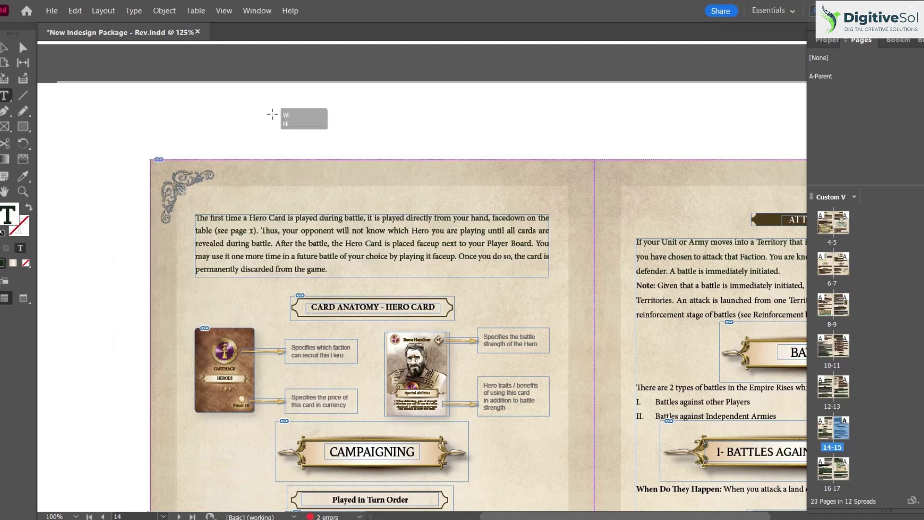
left_click(5, 47)
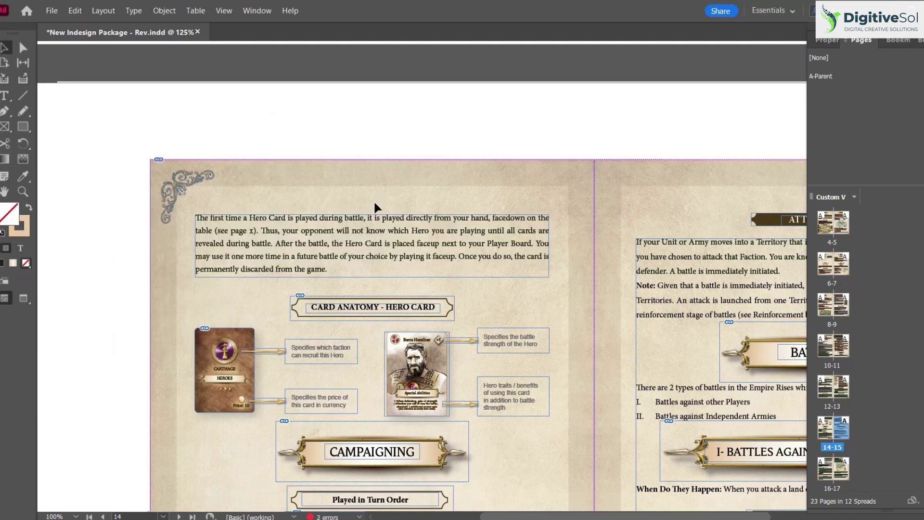
Step: Show the paragraph formatting for the Hero Card text on page 14 and align all of it left
left_click(370, 231)
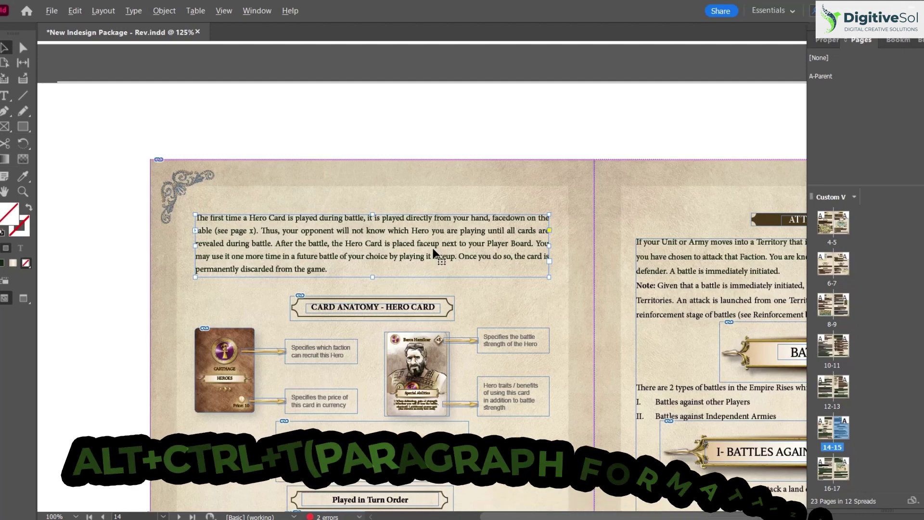
key("ctrl+alt+t")
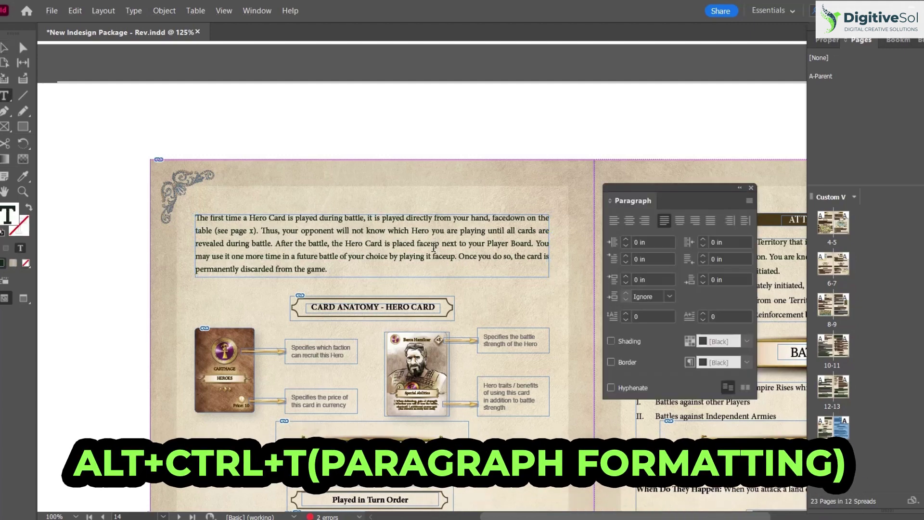
double_click(433, 250)
key("ctrl+a")
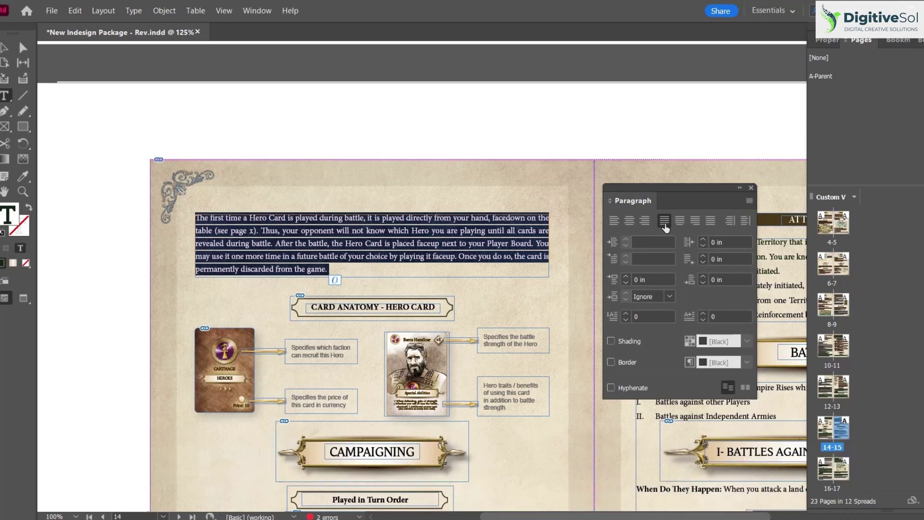
left_click(614, 220)
left_click(450, 263)
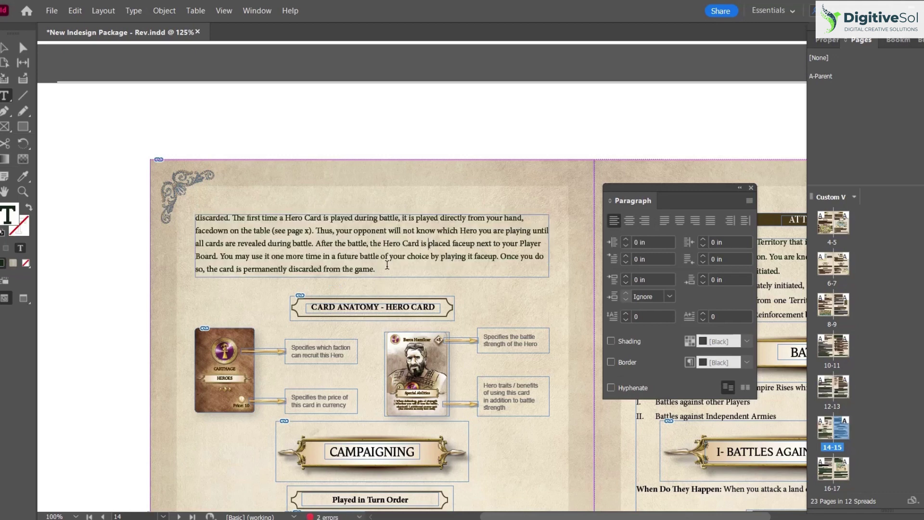
Step: Try right alignment and centre alignment on the whole Hero Card text
key("ctrl+a")
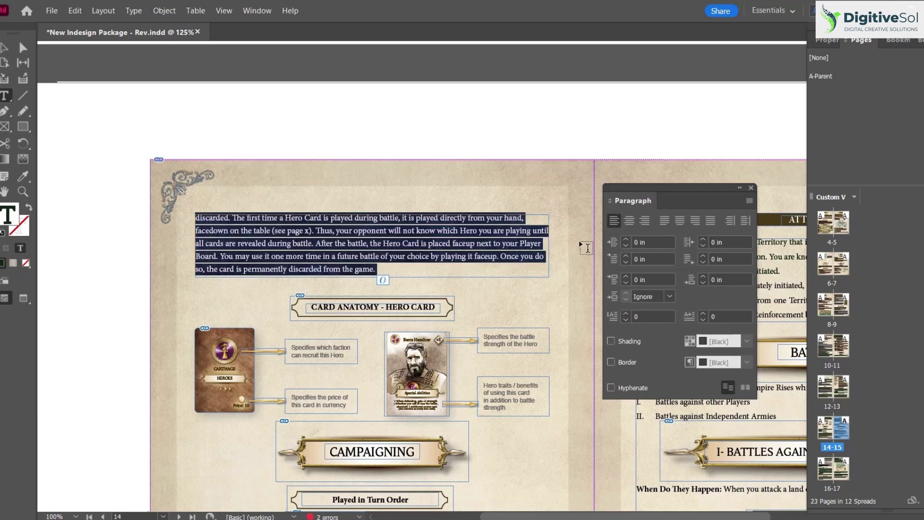
left_click(644, 220)
left_click(558, 247)
key("ctrl+a")
left_click(628, 220)
left_click(558, 247)
Step: Justify the whole Hero Card text with its last line aligned left, and close the paragraph formatting
key("ctrl+a")
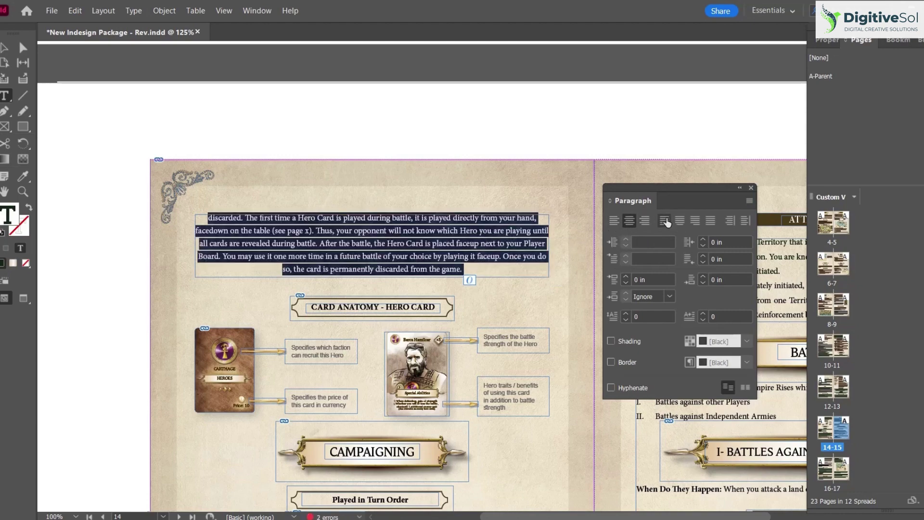
left_click(664, 220)
left_click(558, 246)
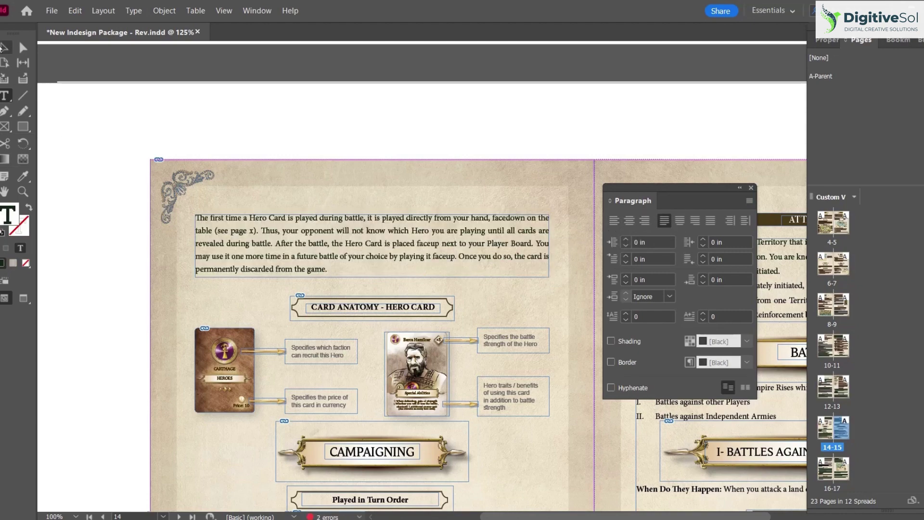
left_click(4, 48)
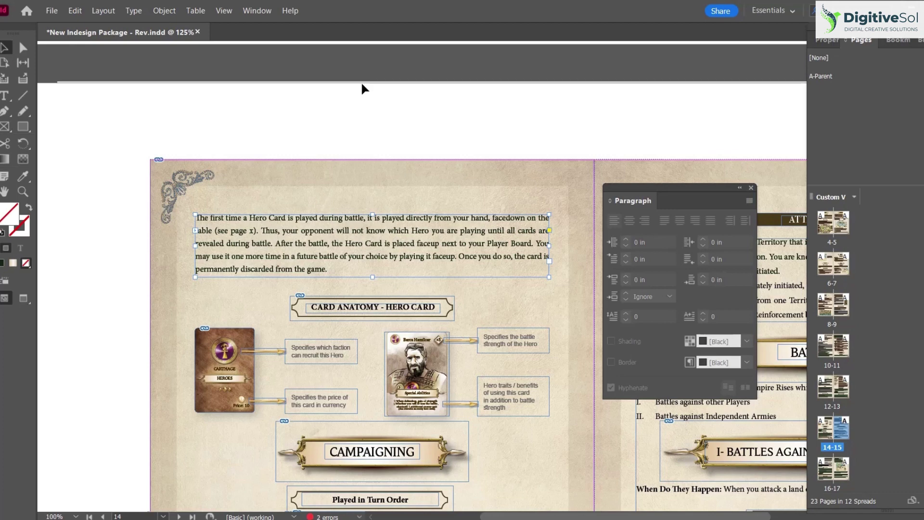
left_click(751, 189)
left_click(572, 286)
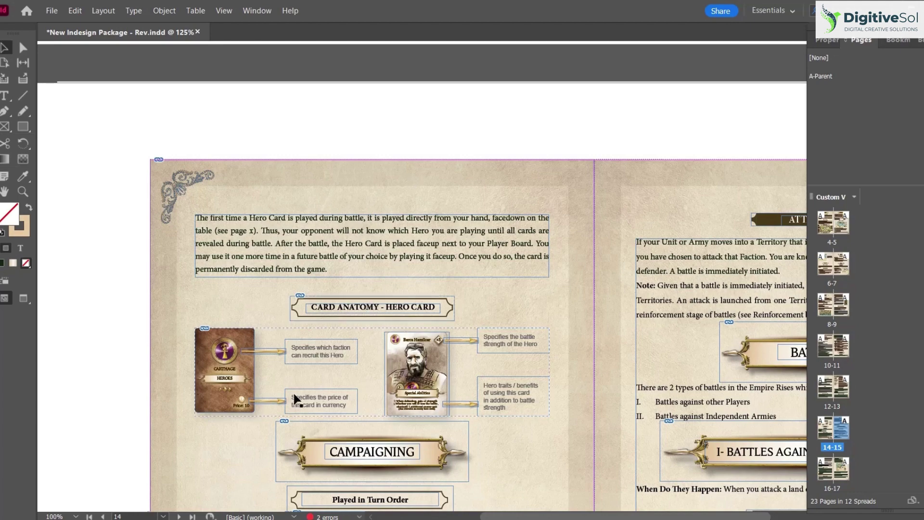
Step: Try shrinking the CAMPAIGNING banner's frame from its corner without scaling the artwork inside, and undo it
scroll(312, 316, "down", 1)
scroll(313, 316, "down", 5)
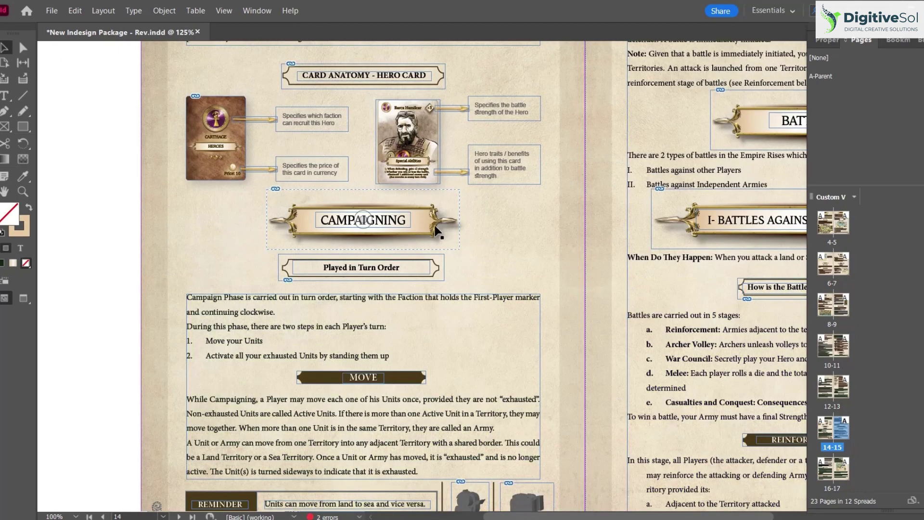
left_click(407, 222)
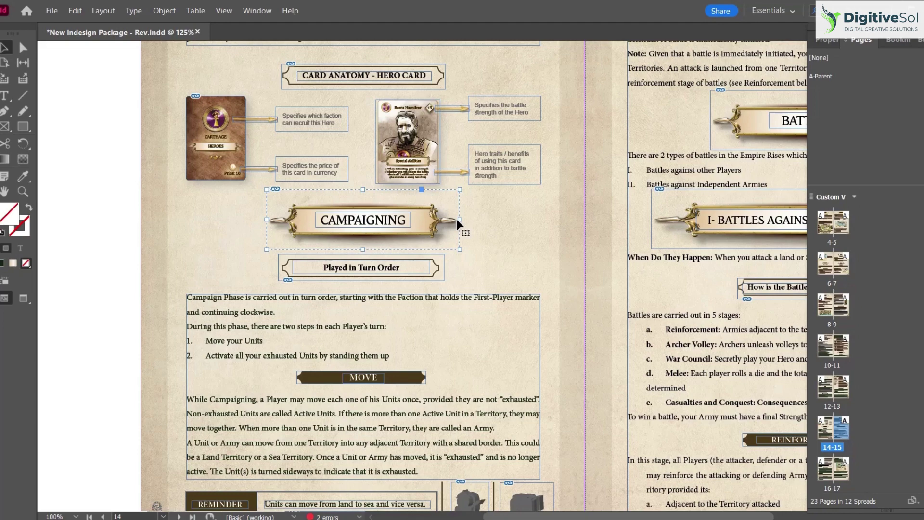
key("ctrl+equal")
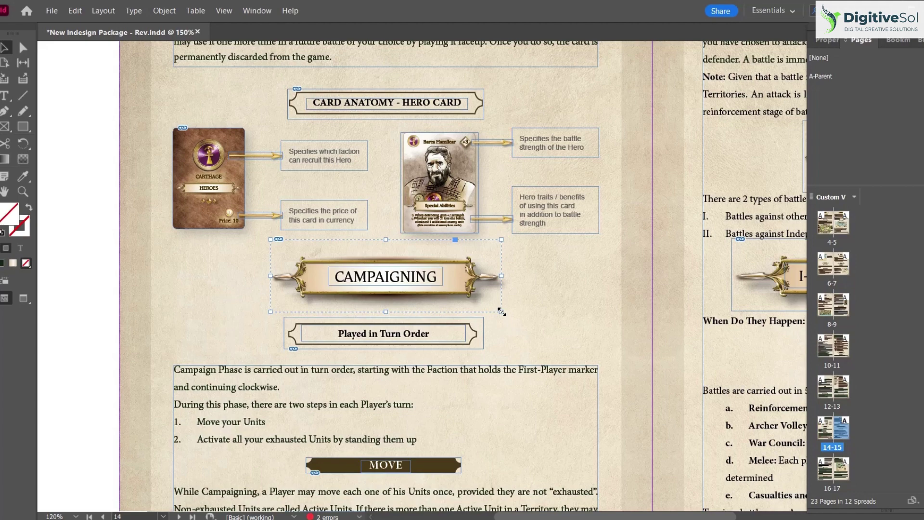
left_click_drag(501, 311, 427, 273)
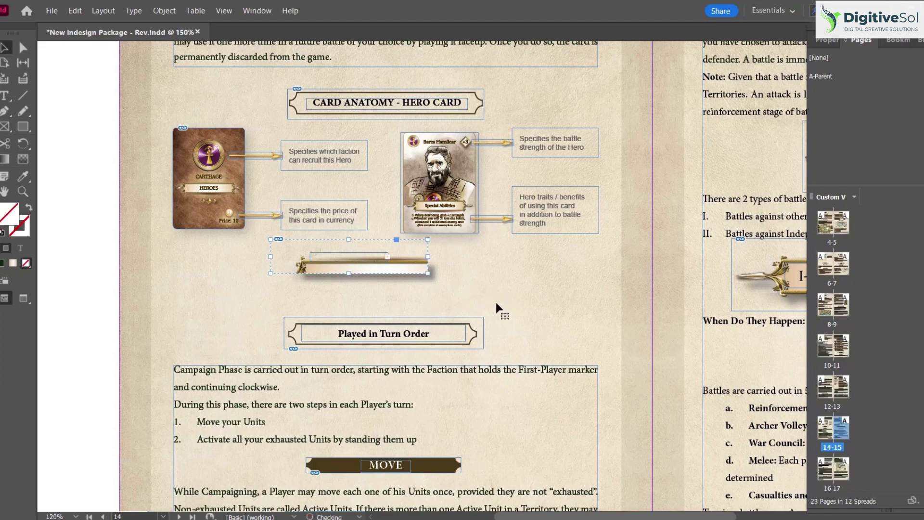
key("ctrl+z")
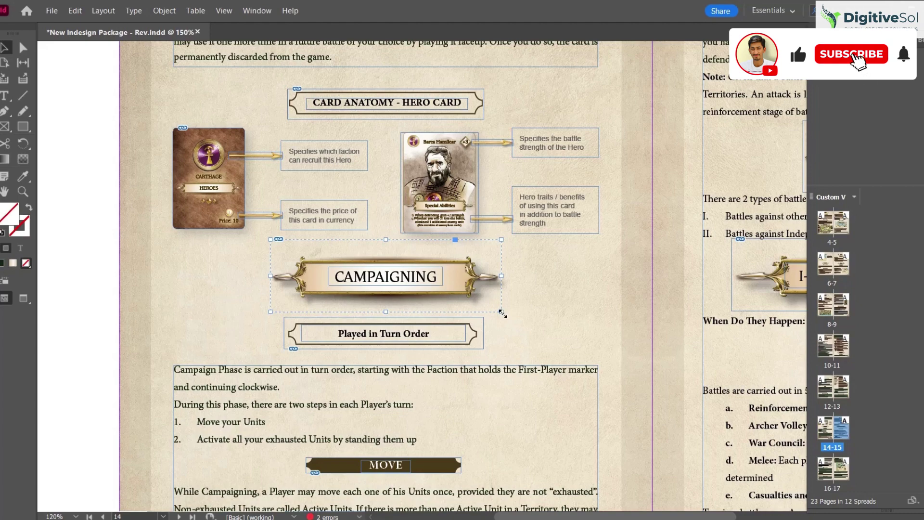
Step: Scale the CAMPAIGNING banner proportionally with its contents, down and back up, and finish by shrinking it about its centre to about 1.38 × 0.43 in
mouse_move(502, 313)
left_mouse_down()
mouse_move(462, 282)
mouse_move(405, 263)
mouse_move(504, 306)
left_mouse_up()
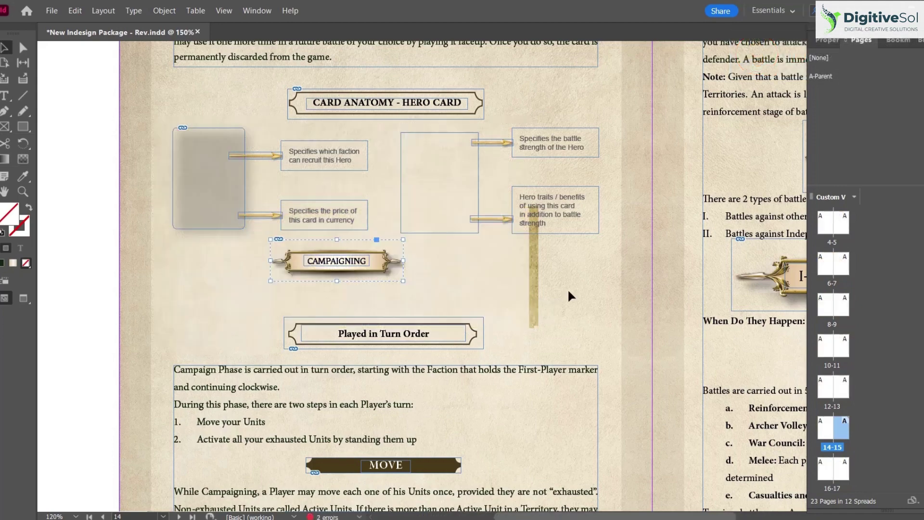
left_click(364, 270)
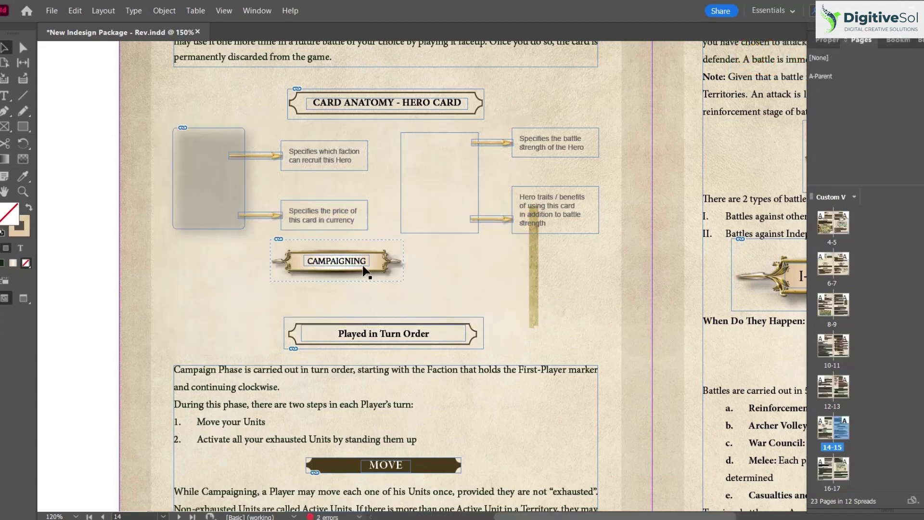
left_click(364, 270)
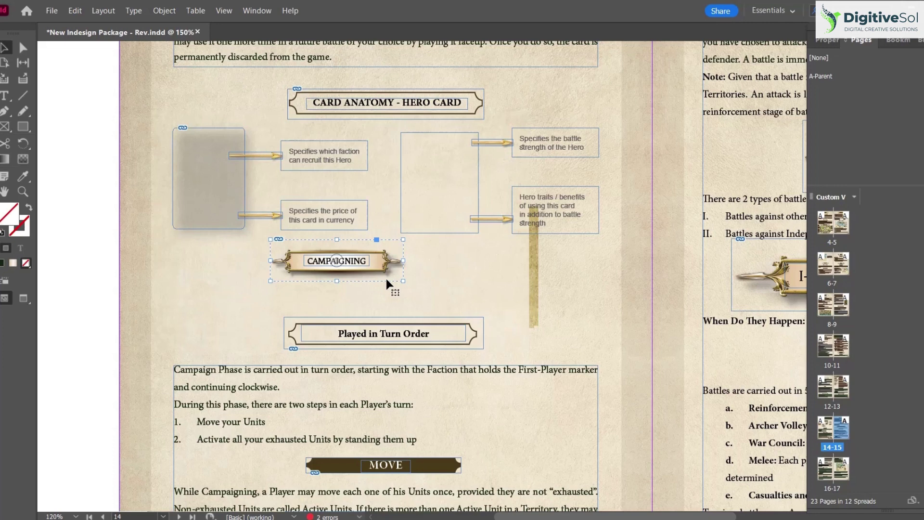
left_click_drag(404, 282, 458, 309)
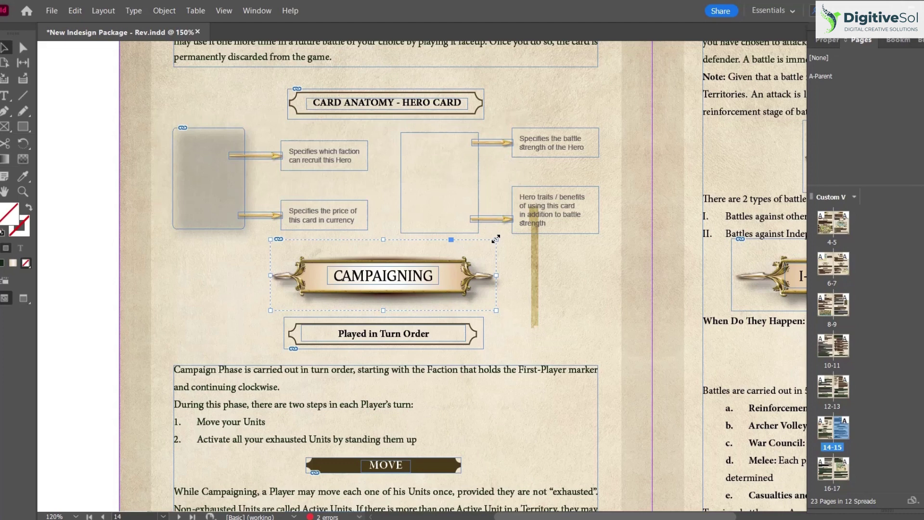
left_click_drag(495, 239, 446, 273)
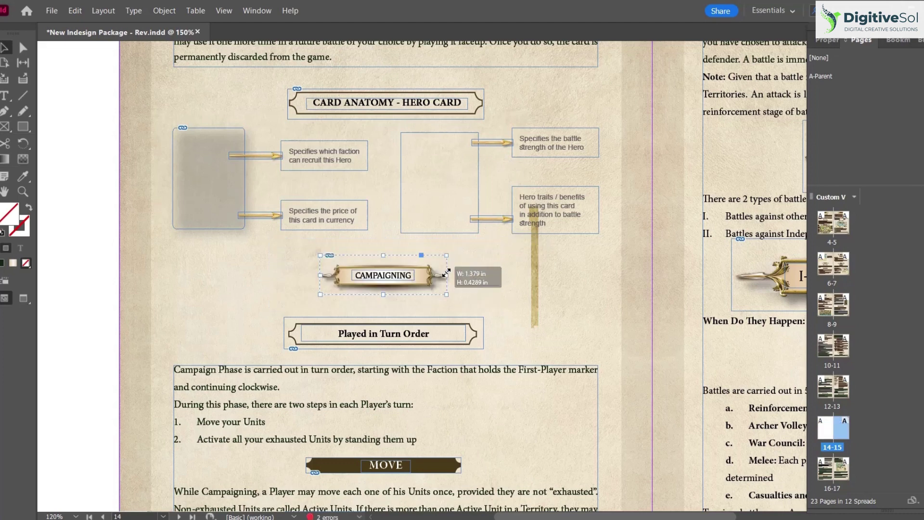
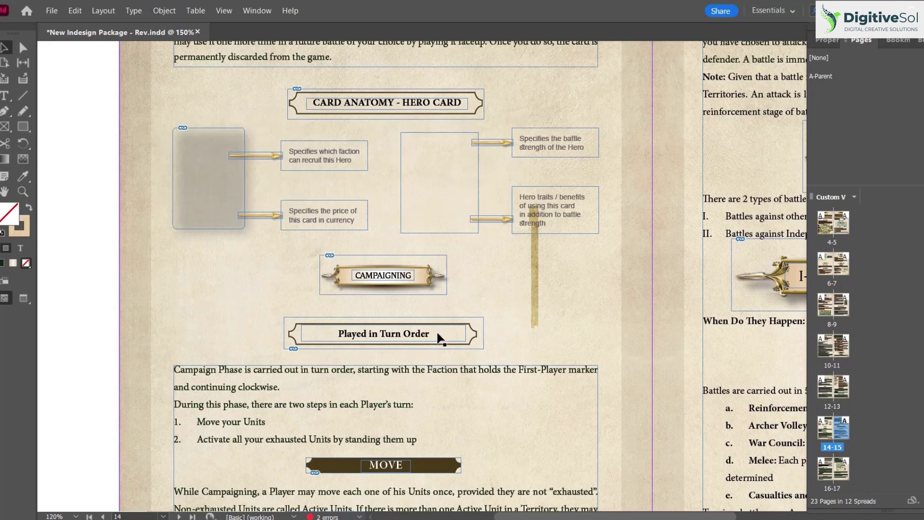
Step: Group the "Played in Turn Order" text frame with the ornamental border around it
left_click(416, 336)
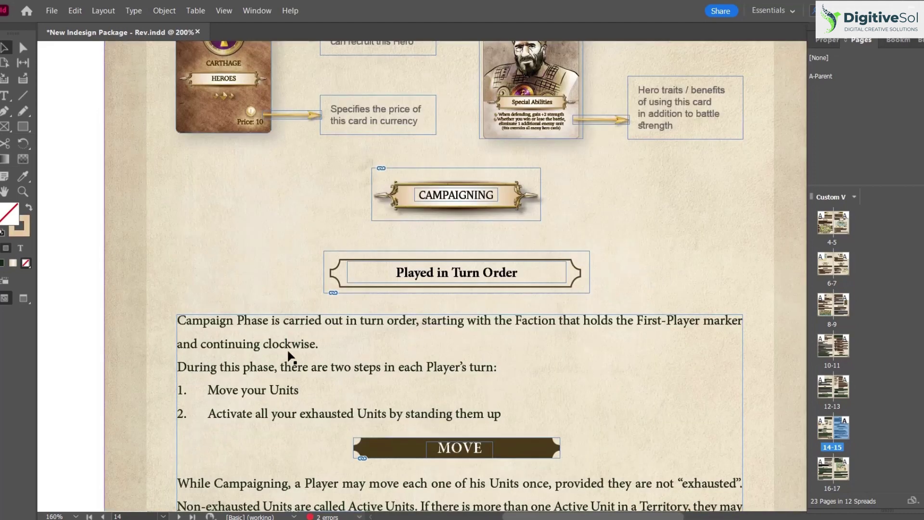
left_click(474, 278)
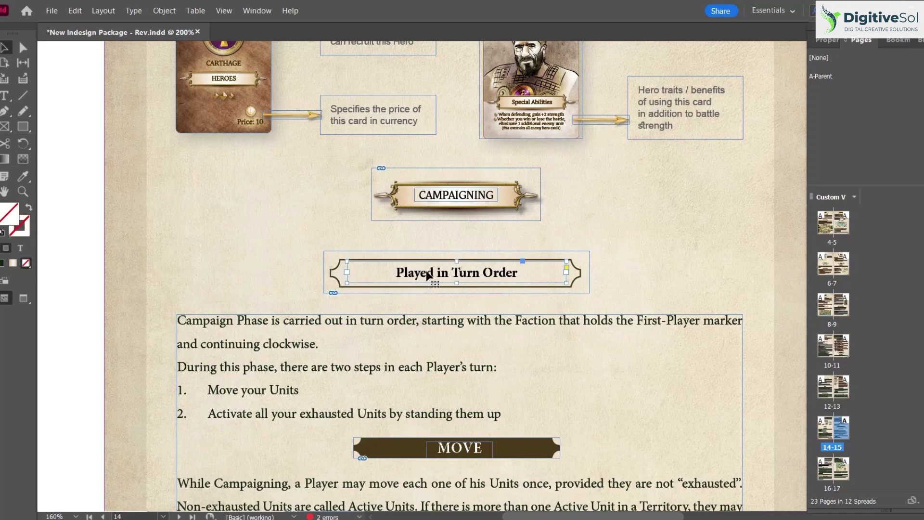
left_click_drag(252, 241, 503, 293)
double_click(464, 273)
left_click_drag(249, 248, 458, 293)
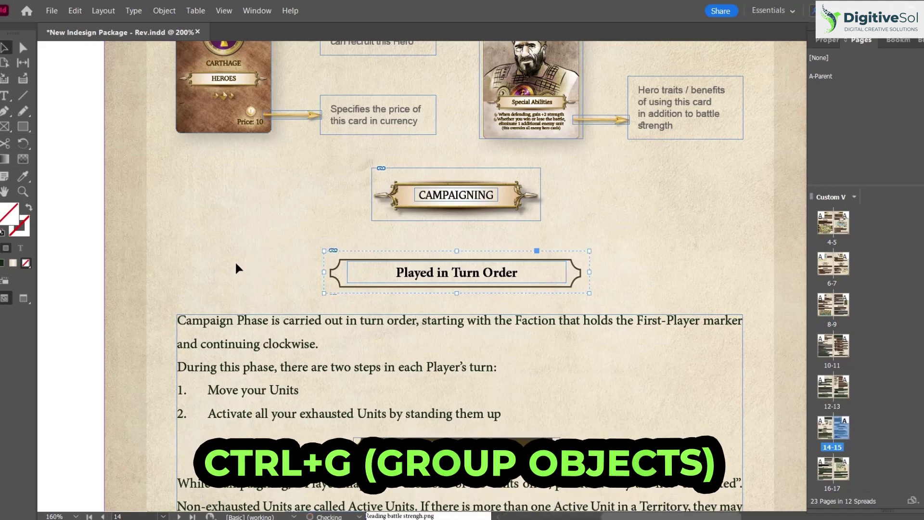
key("ctrl+g")
Step: Try moving the grouped "Played in Turn Order" heading sideways, and undo the move
left_click(485, 273)
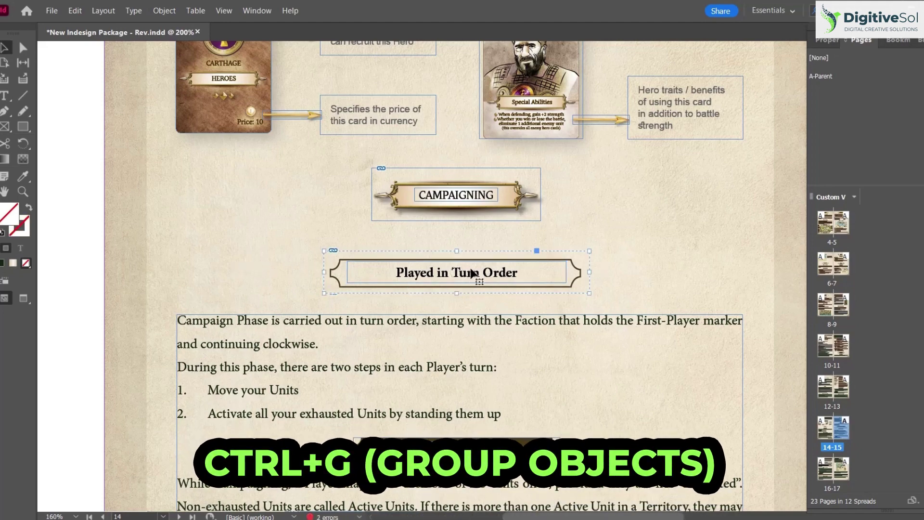
left_click_drag(487, 272, 339, 283)
key("ctrl+z")
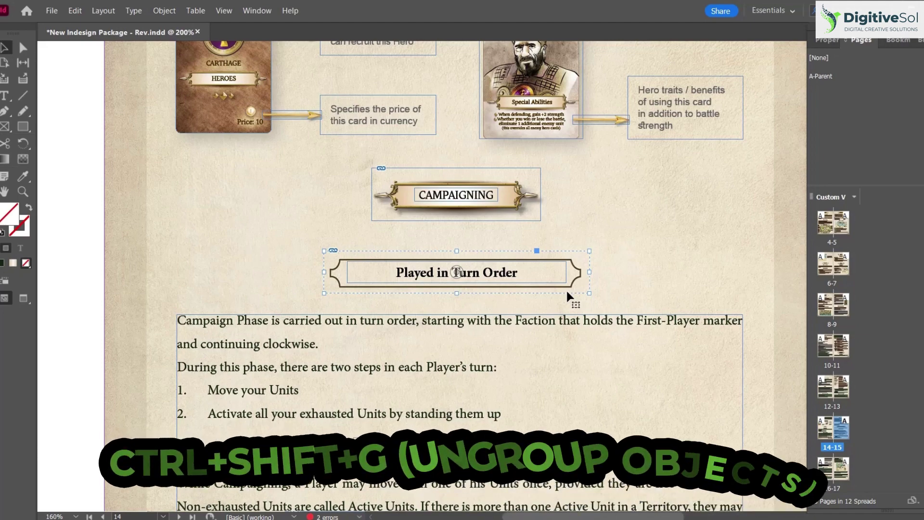
Step: Ungroup the "Played in Turn Order" heading, test moving its text frame out of the border, and undo that move
key("ctrl+shift+g")
left_click_drag(471, 278, 268, 218)
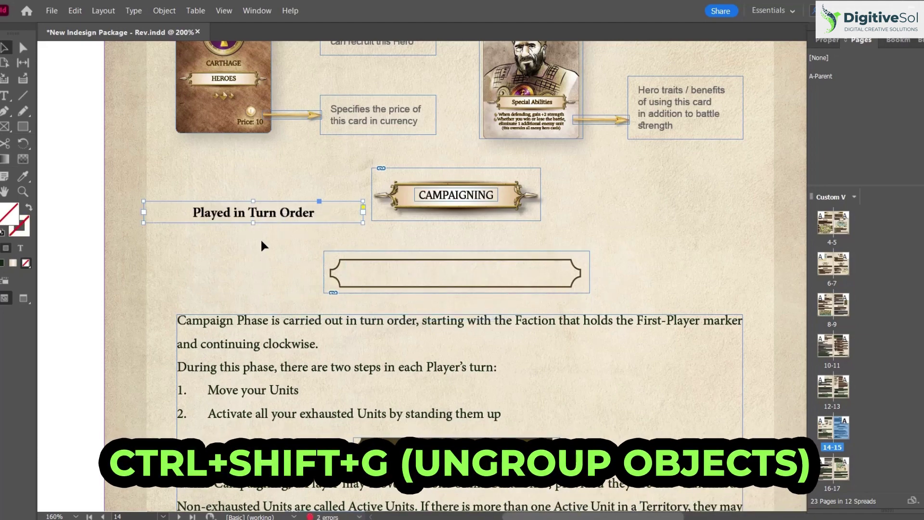
key("ctrl+z")
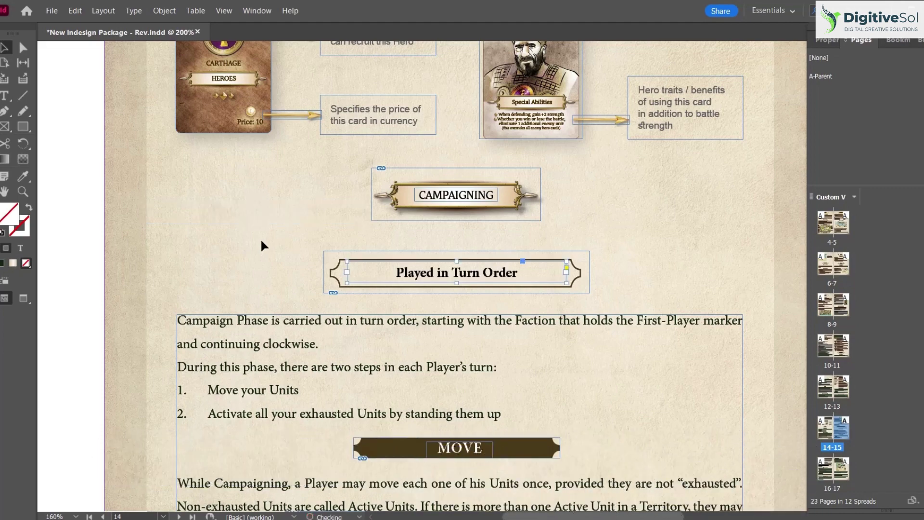
Step: Lock the ornamental border around the "Played in Turn Order" heading, leaving its text frame unlocked
left_click_drag(283, 246, 464, 299)
left_click(633, 261)
left_click(467, 277)
left_click(267, 261)
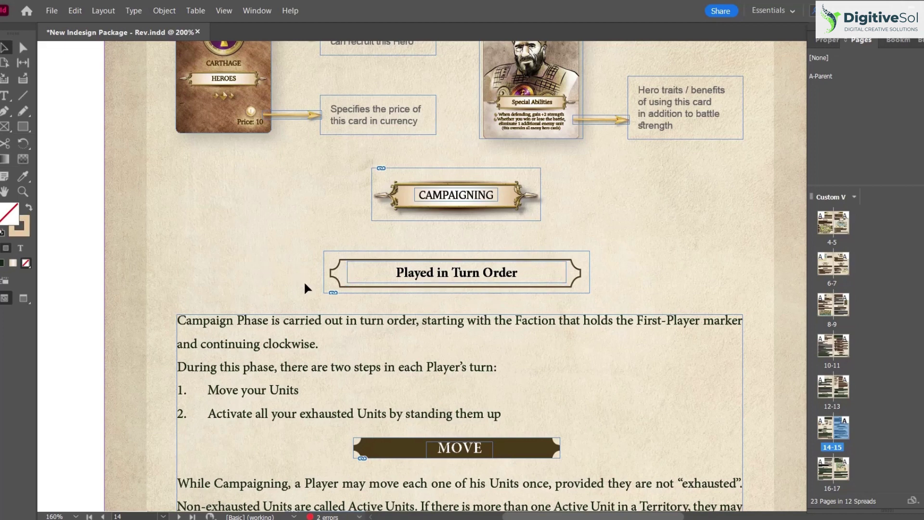
left_click(329, 277)
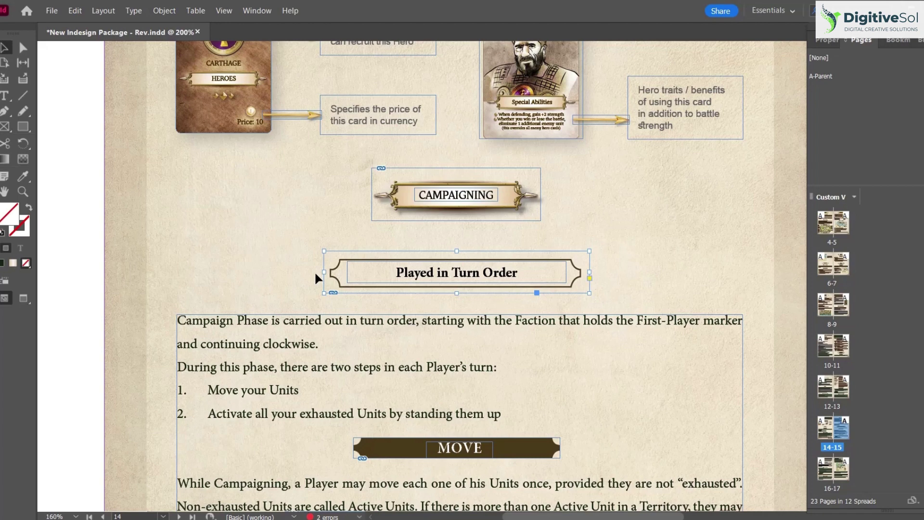
key("ctrl+l")
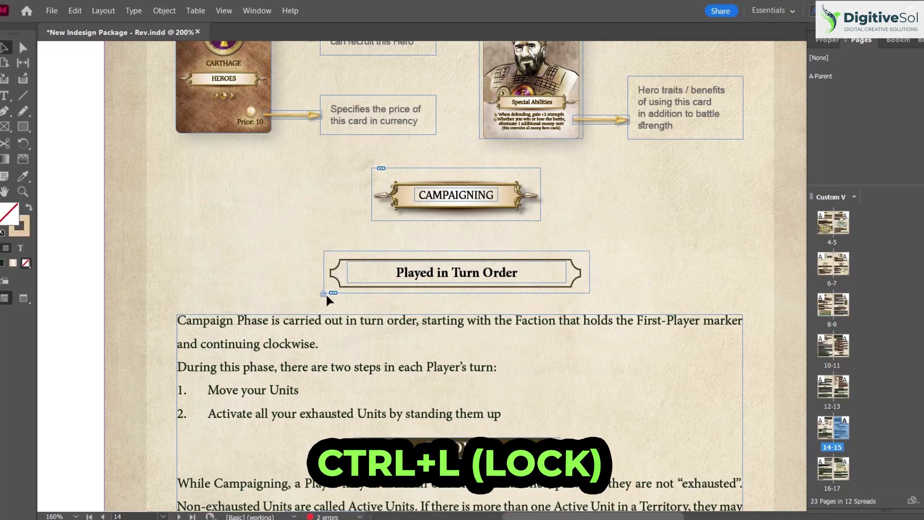
Step: Try moving the "Played in Turn Order" text together with its locked border, and undo the move
left_click_drag(252, 244, 460, 299)
left_click_drag(486, 268, 566, 240)
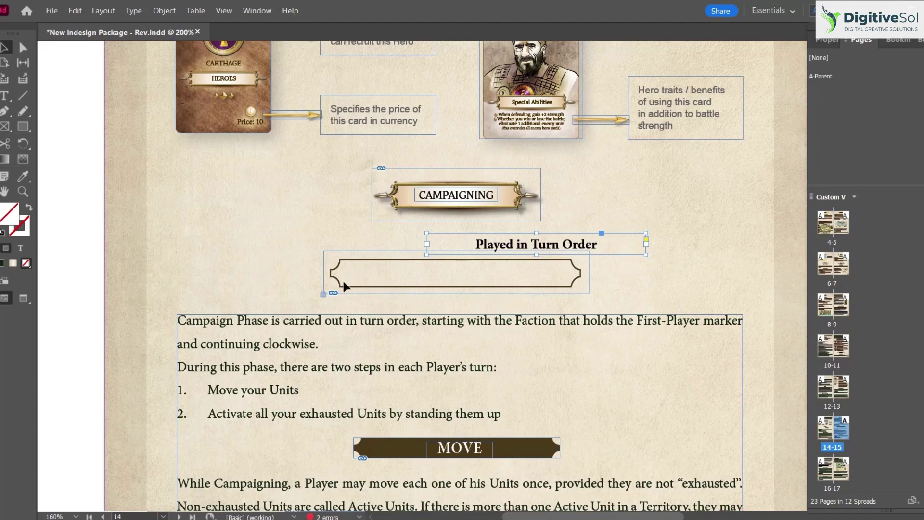
key("ctrl+z")
Step: Lock the grouped Hero Card anatomy diagram below the CARD ANATOMY - HERO CARD heading
scroll(620, 232, "up", 3)
left_click(620, 229)
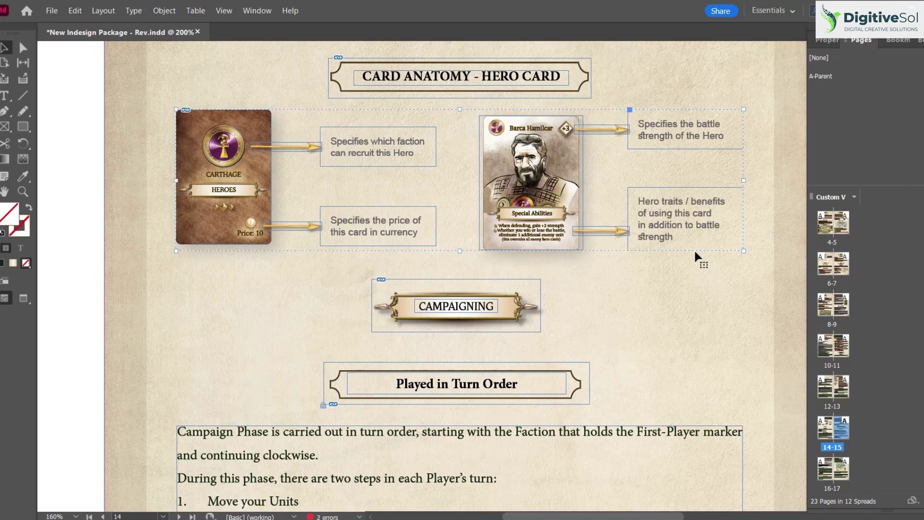
key("ctrl+shift+g")
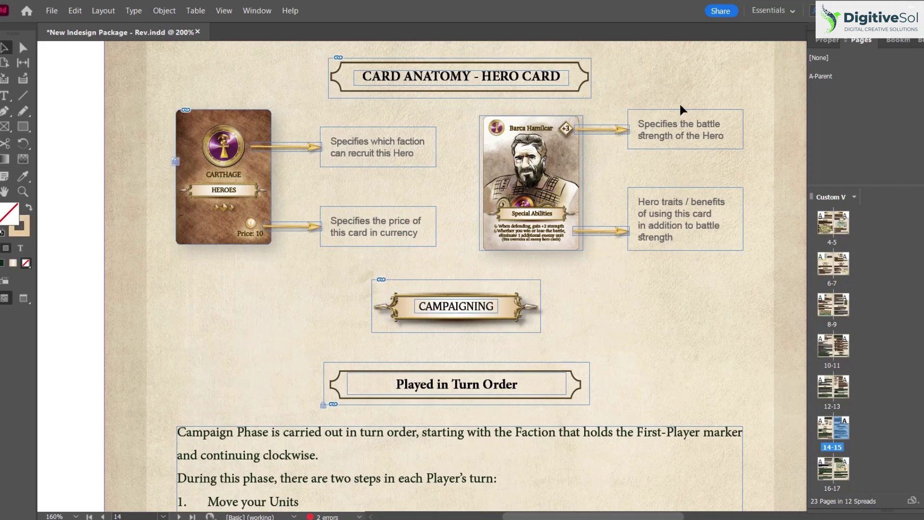
Step: Unlock all locked objects on the 14-15 spread and clear the selection
scroll(573, 344, "down", 3)
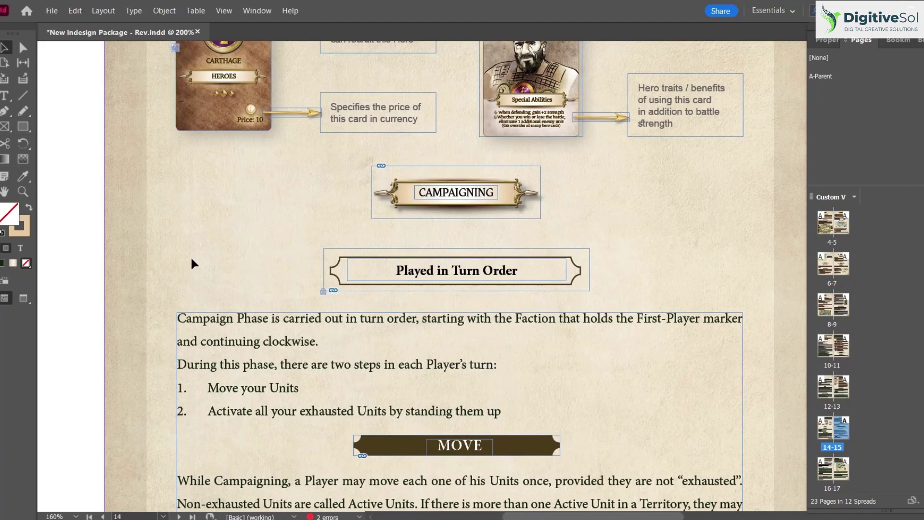
key("ctrl+alt+l")
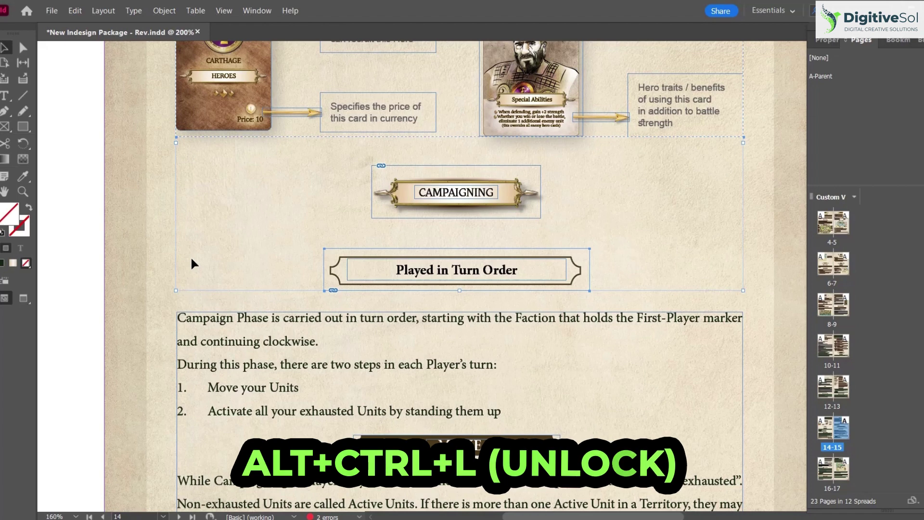
left_click_drag(330, 247, 301, 247)
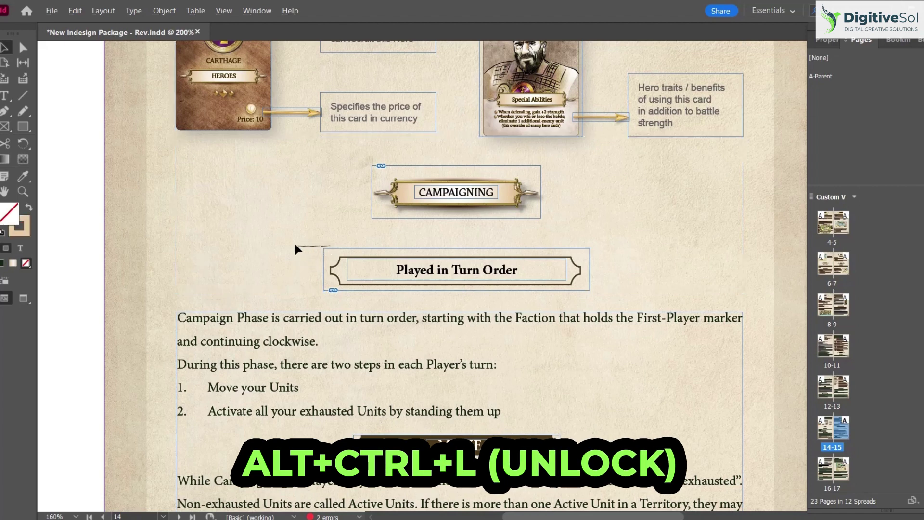
left_click_drag(336, 244, 285, 250)
left_click(241, 255)
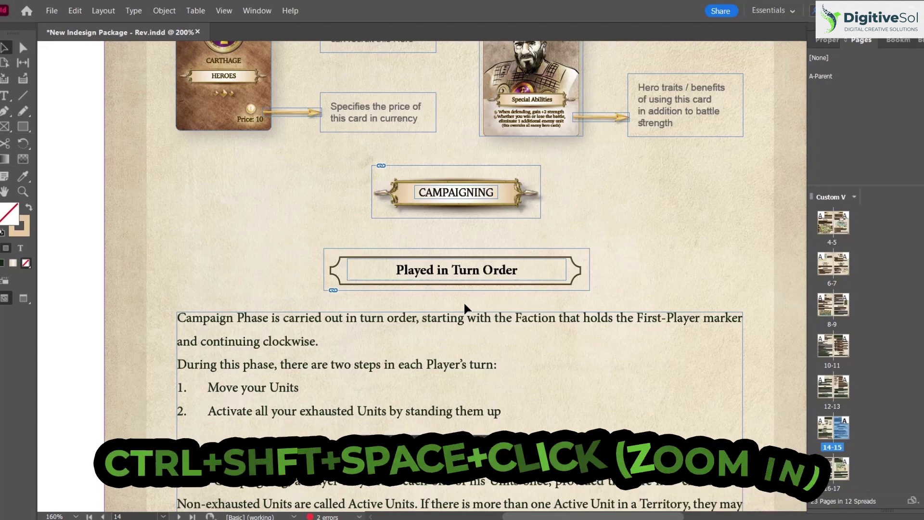
Step: Zoom in on the CAMPAIGNING banner to 600%, and zoom back out to 125%
left_click(592, 226, "ctrl+shift")
left_click(356, 237, "ctrl+shift")
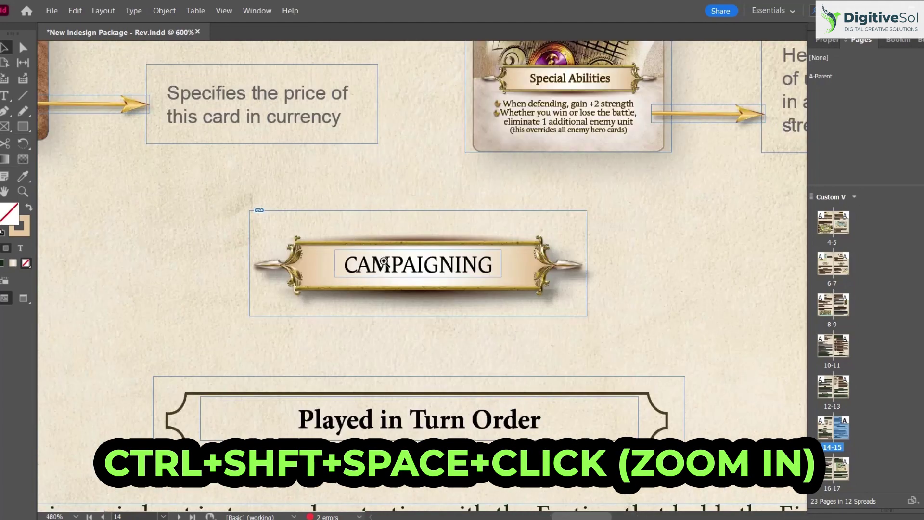
left_click(384, 261, "ctrl+shift")
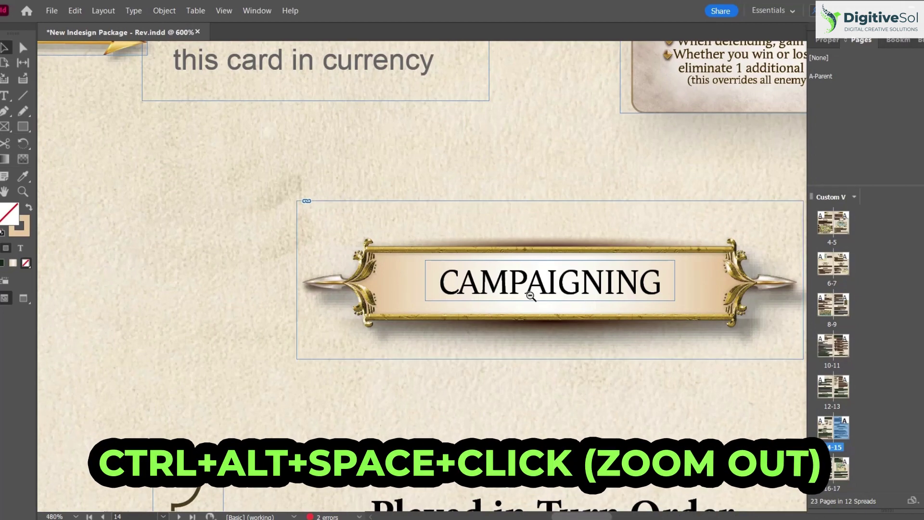
left_click(496, 288, "ctrl+alt")
left_click(495, 288, "ctrl+alt")
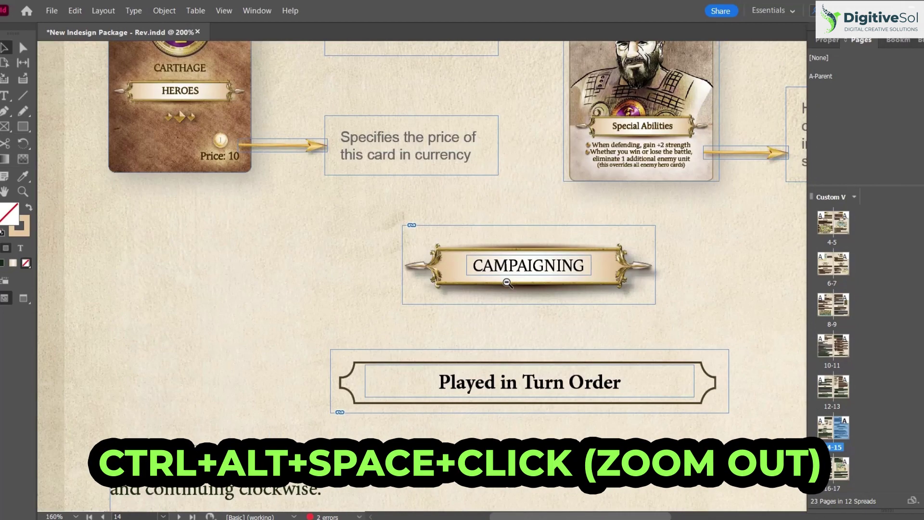
left_click(498, 287, "ctrl+alt")
left_click(520, 277, "ctrl+alt")
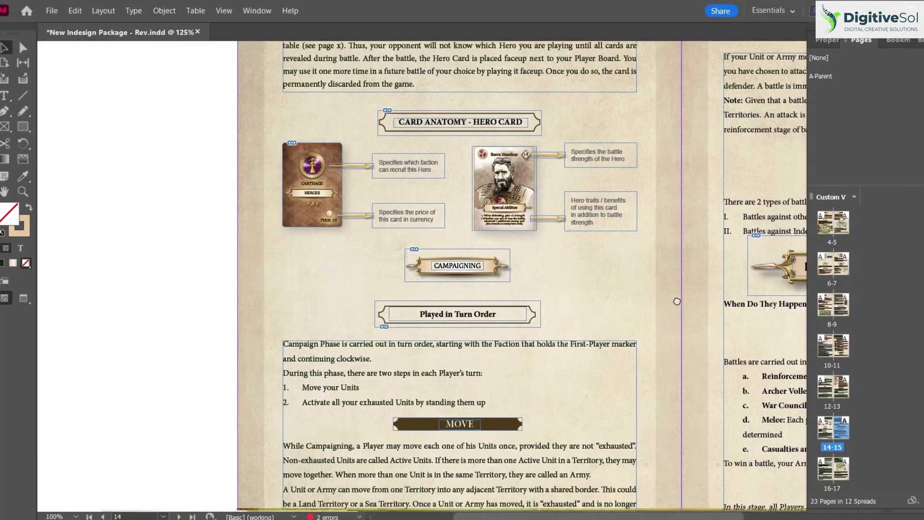
Step: Pan across the 14-15 spread and go back to the Food Supply section on page 12
left_click_drag(676, 301, 597, 295)
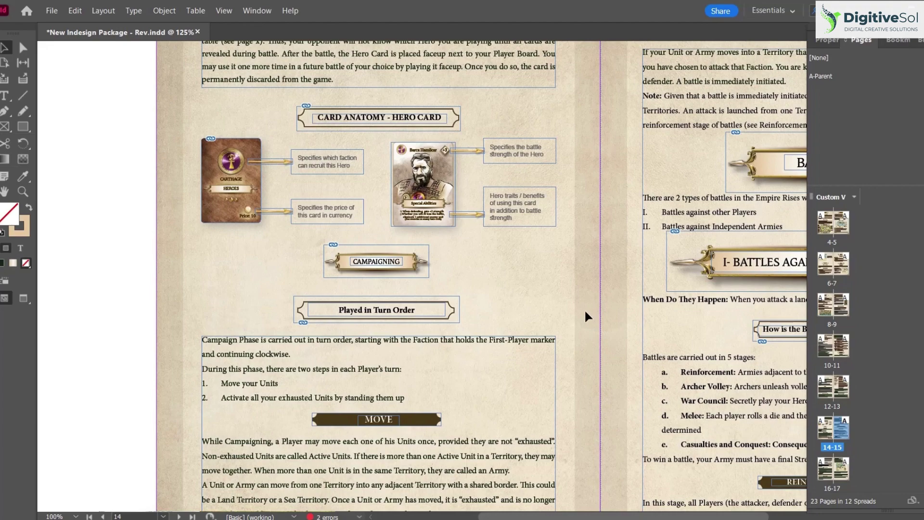
scroll(586, 295, "up", 15)
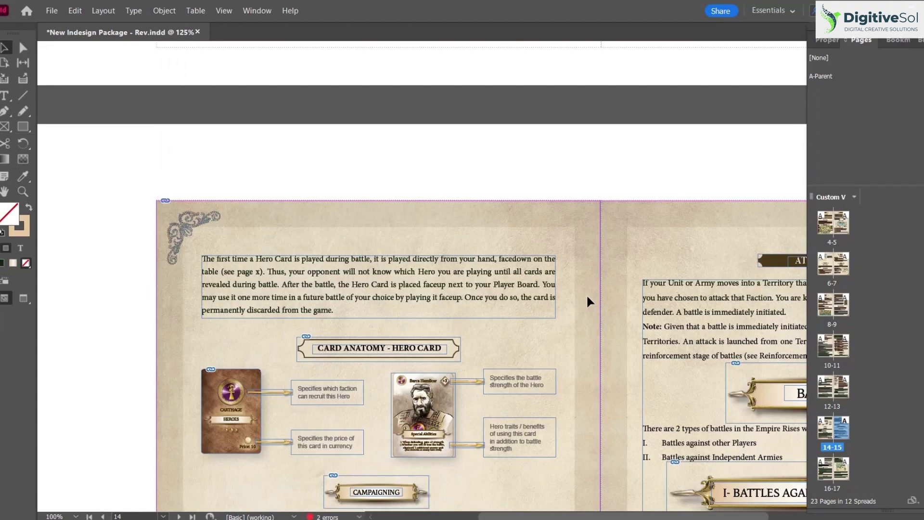
scroll(586, 301, "up", 3)
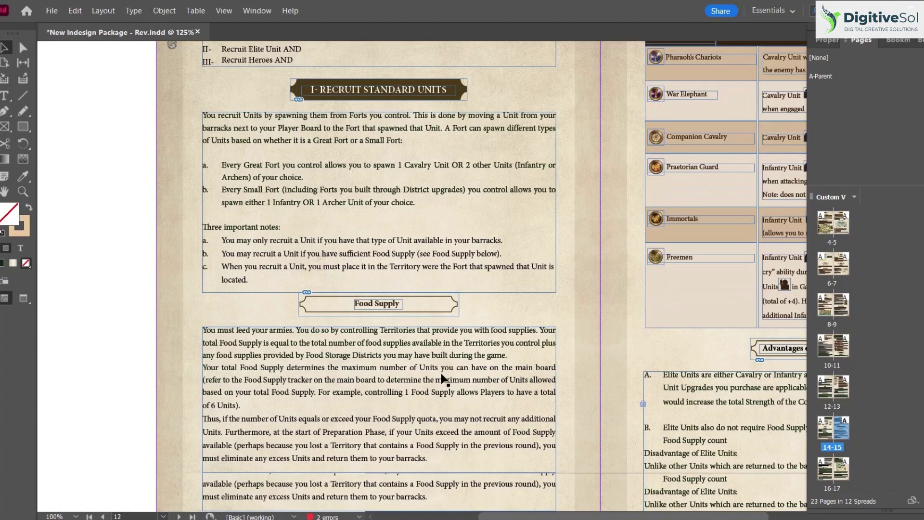
Step: Widen the Food Supply body text frame on page 12 to about 5.65 in from its centre, and undo the resize
scroll(440, 332, "down", 6)
scroll(440, 332, "up", 1)
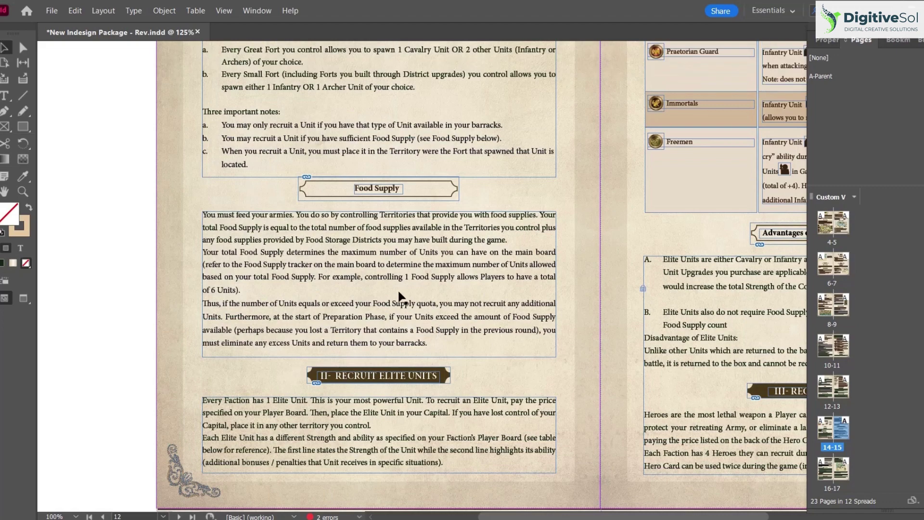
left_click(397, 259)
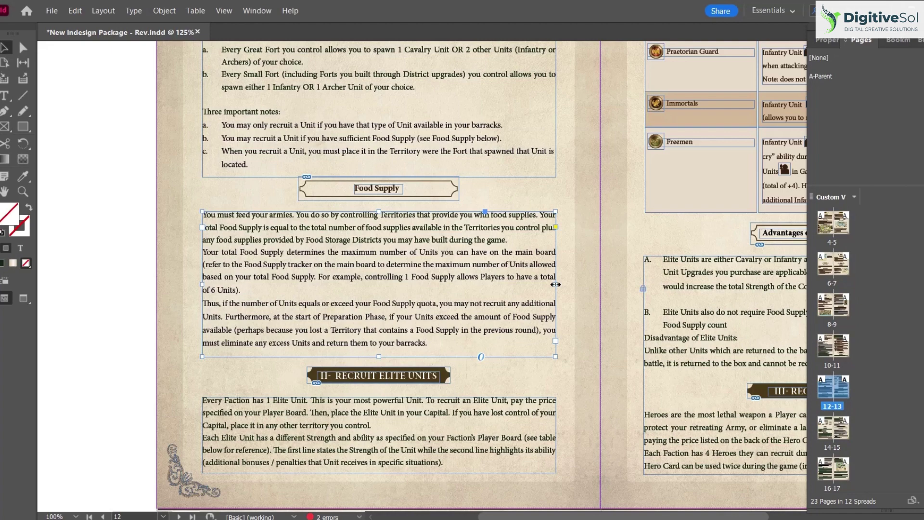
left_click_drag(555, 284, 595, 287)
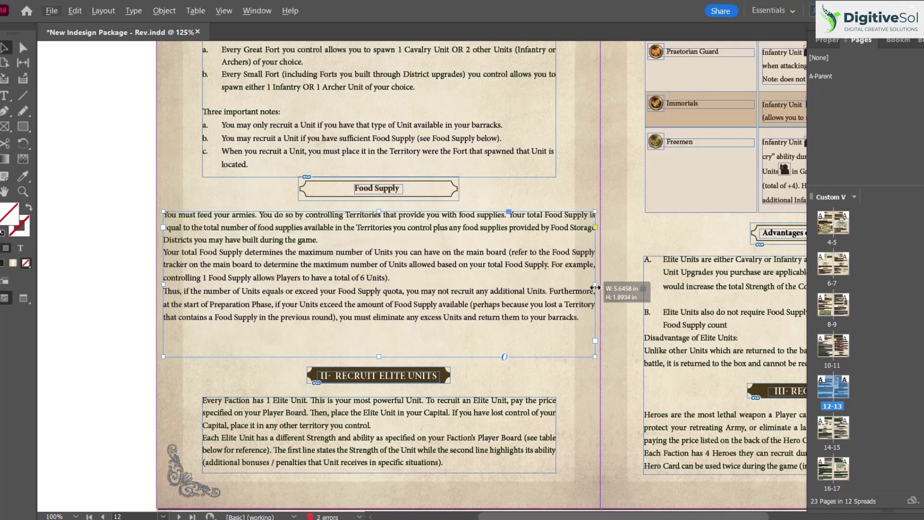
key("ctrl+z")
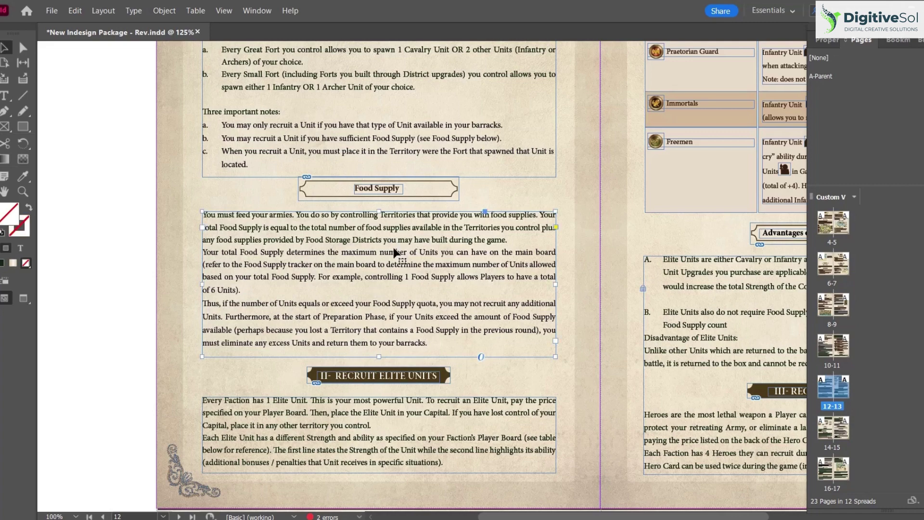
Step: Examine the Text Frame Options of the Food Supply body text frame, cancel without changes and clear the selection
key("ctrl+b")
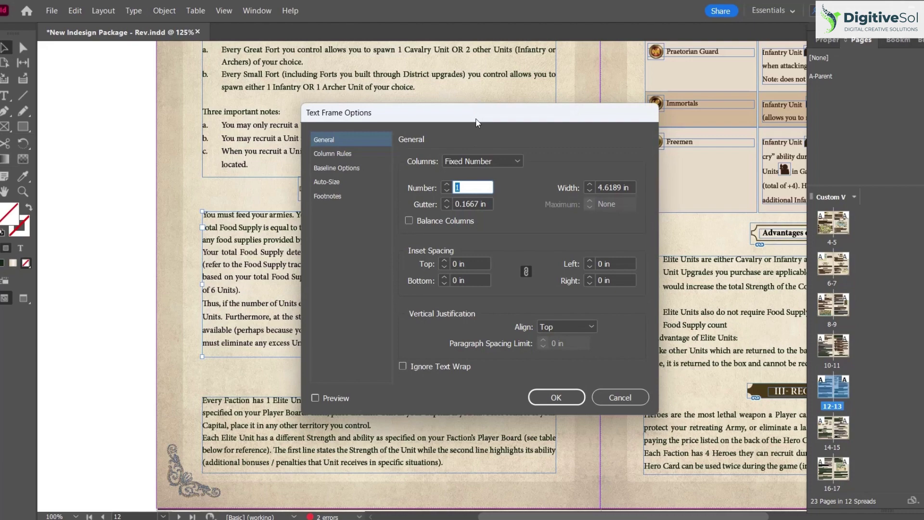
left_click_drag(479, 121, 700, 115)
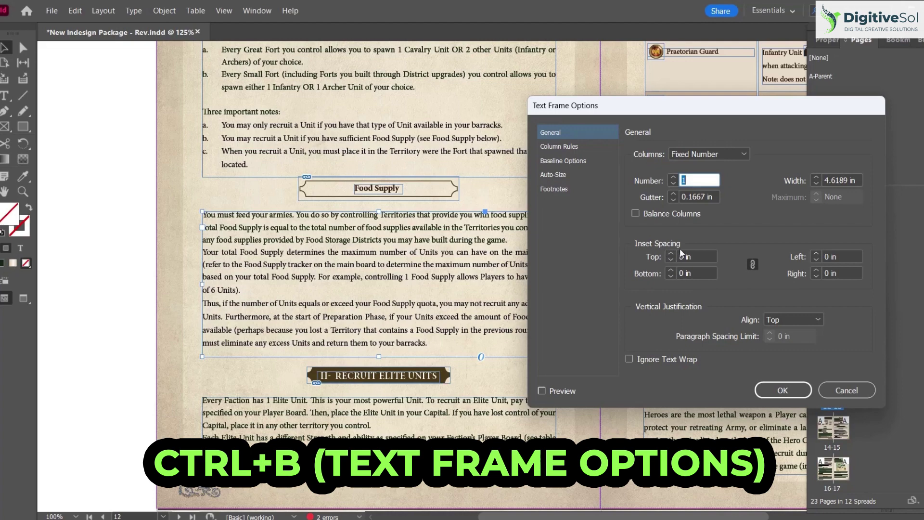
left_click(831, 394)
left_click(581, 253)
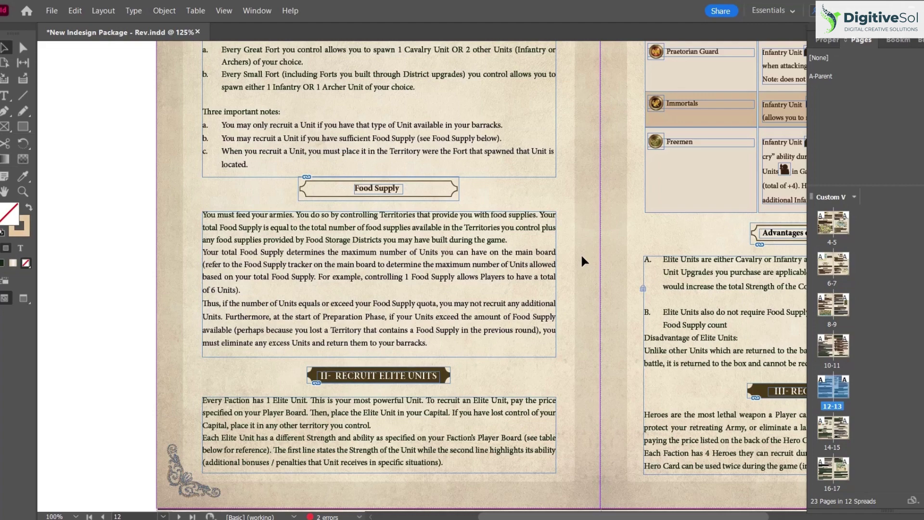
scroll(570, 295, "up", 3)
scroll(585, 289, "right", 8)
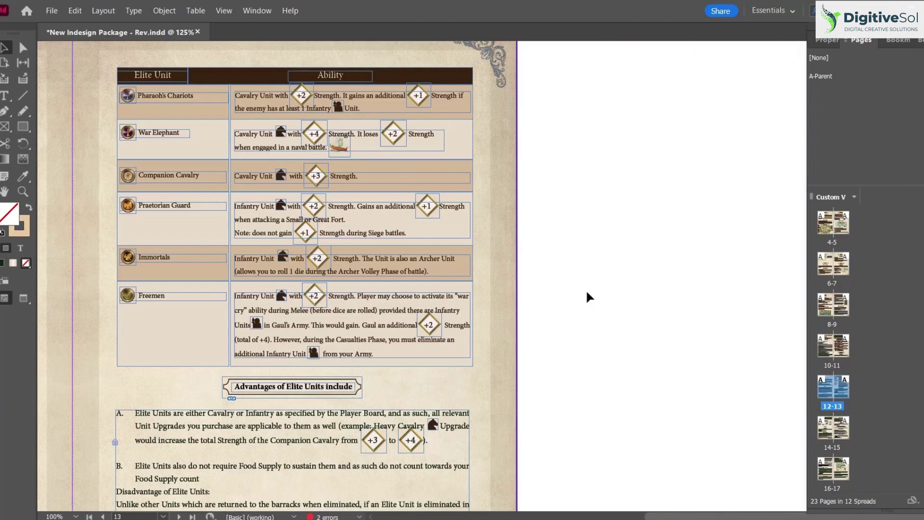
scroll(538, 295, "left", 8)
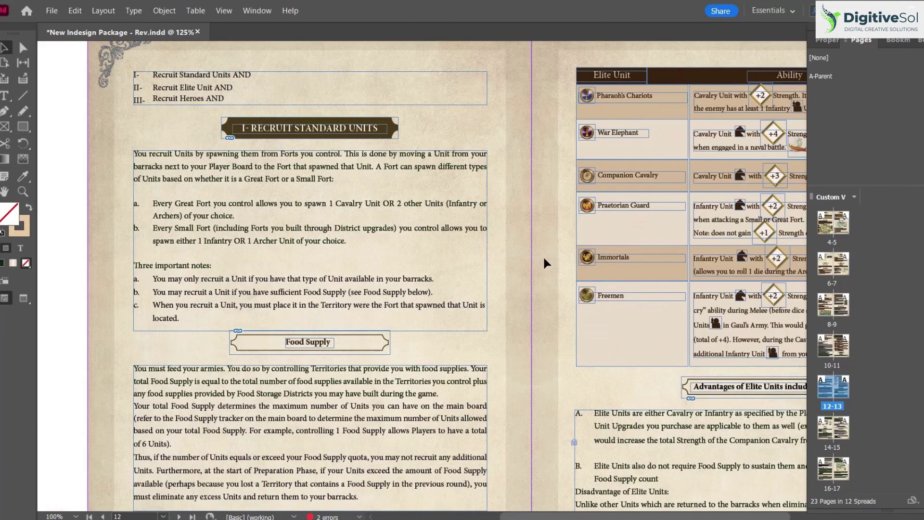
scroll(541, 263, "down", 3)
left_click_drag(498, 384, 523, 324)
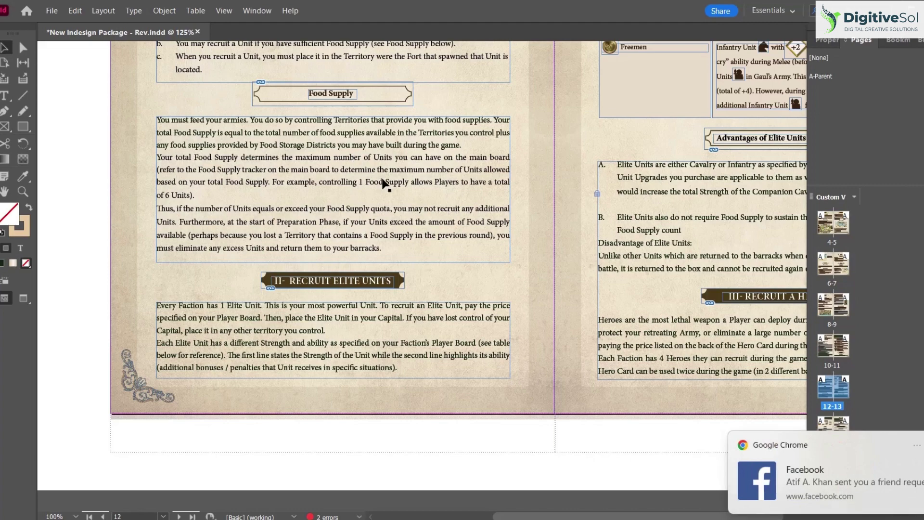
left_click(920, 444)
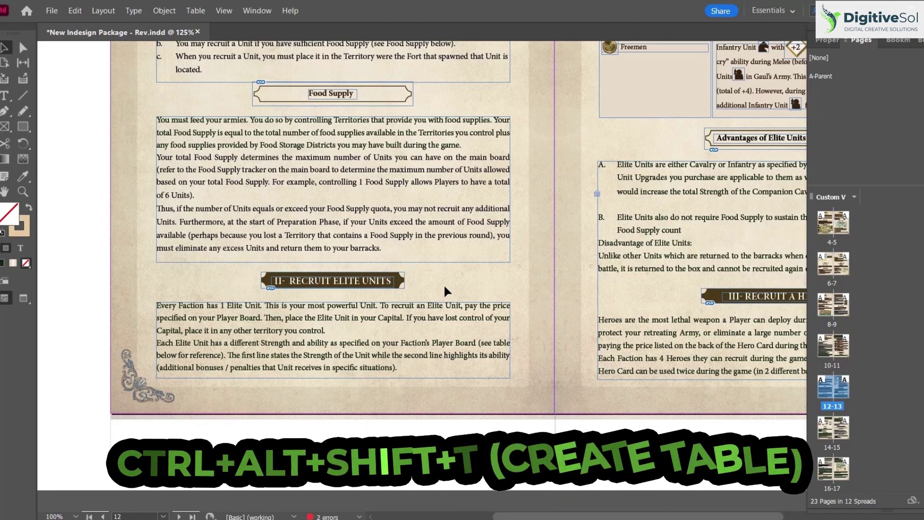
Step: Create a table with 6 body rows and 4 columns in the [Basic Table] style, placed along page 12's outer margin over the text
key("ctrl+alt+shift+t")
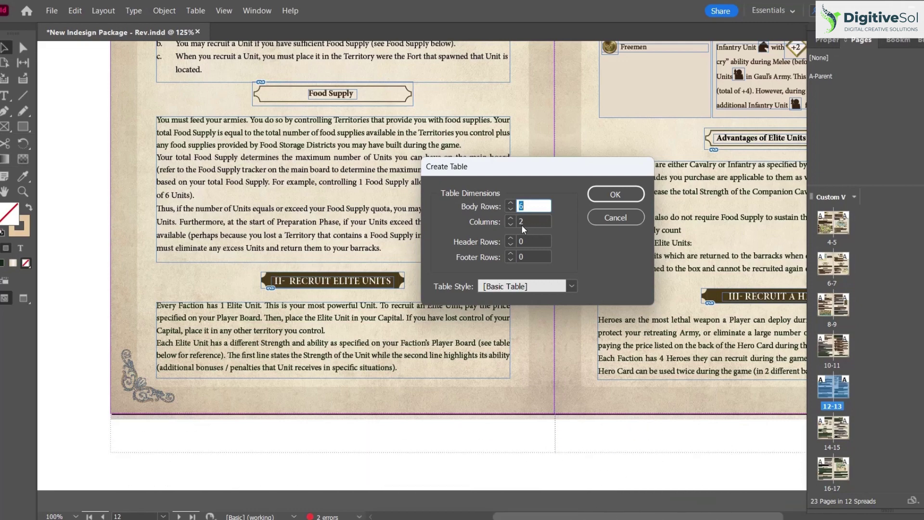
left_click(509, 219)
left_click(571, 286)
left_click(571, 288)
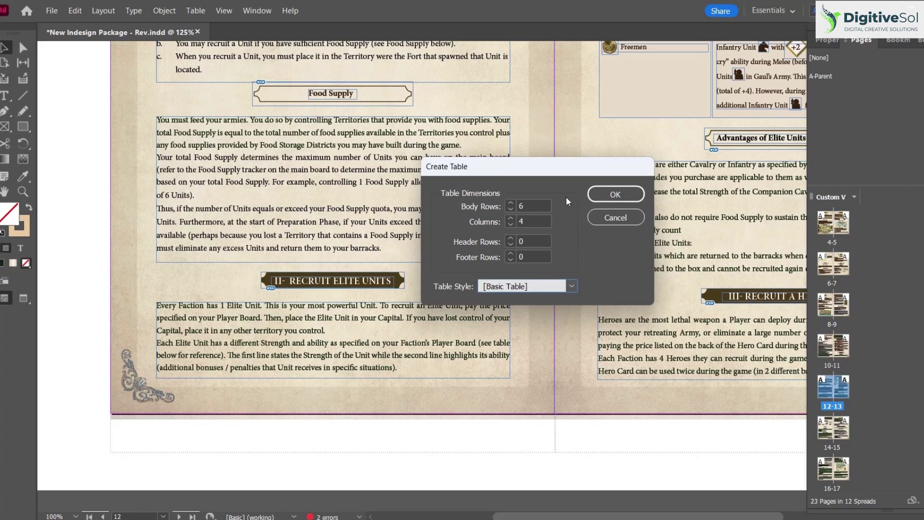
left_click(616, 194)
left_click_drag(117, 107, 229, 391)
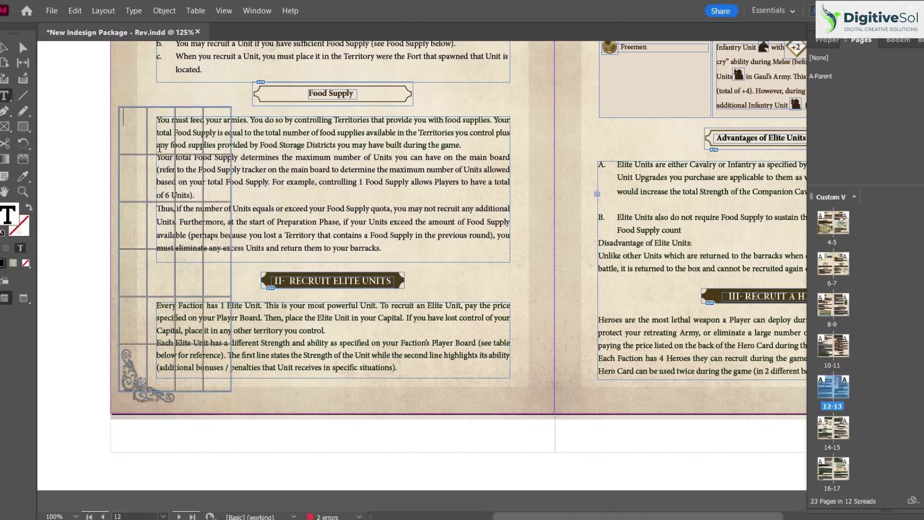
Step: Resize the table frame on page 12 to about 2.2 in wide and 1.46 in high, and undo the resizing and the table
left_click(4, 47)
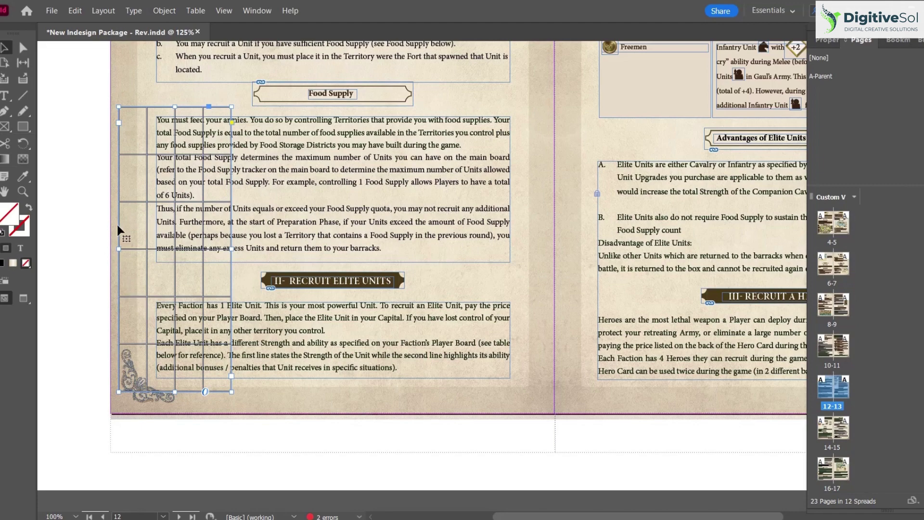
left_click_drag(118, 249, 63, 248)
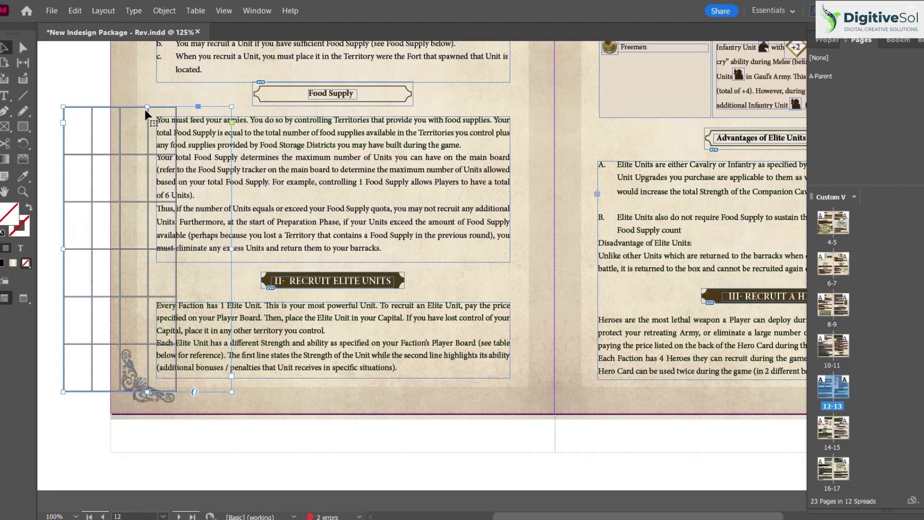
left_click_drag(147, 108, 153, 279)
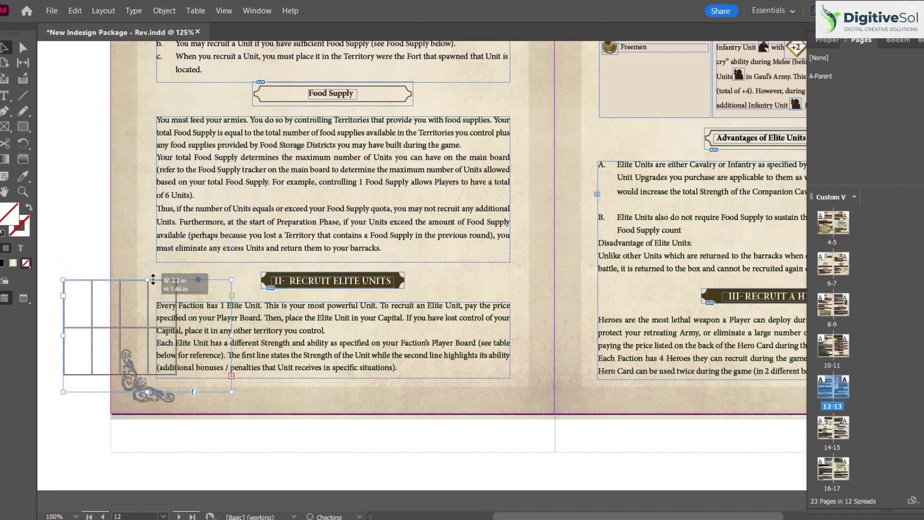
key("ctrl+z")
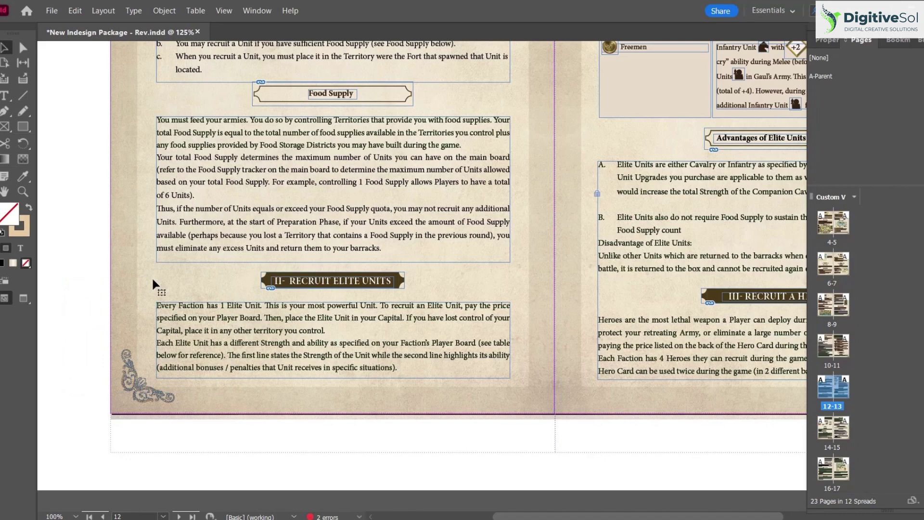
Step: Zoom out to 100% on the 12-13 spread, show the document's layers, and expand and collapse Layer 1 to examine its objects
left_click(550, 249, "ctrl+alt")
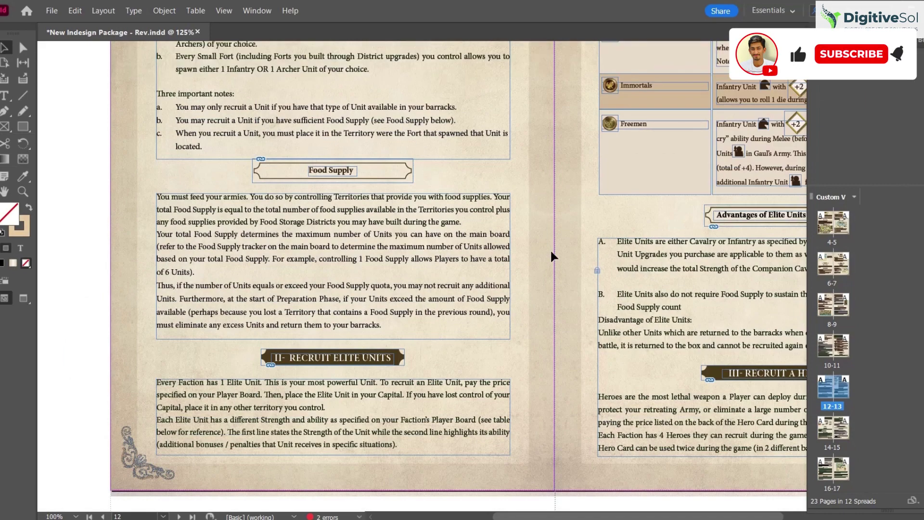
scroll(550, 250, "up", 5)
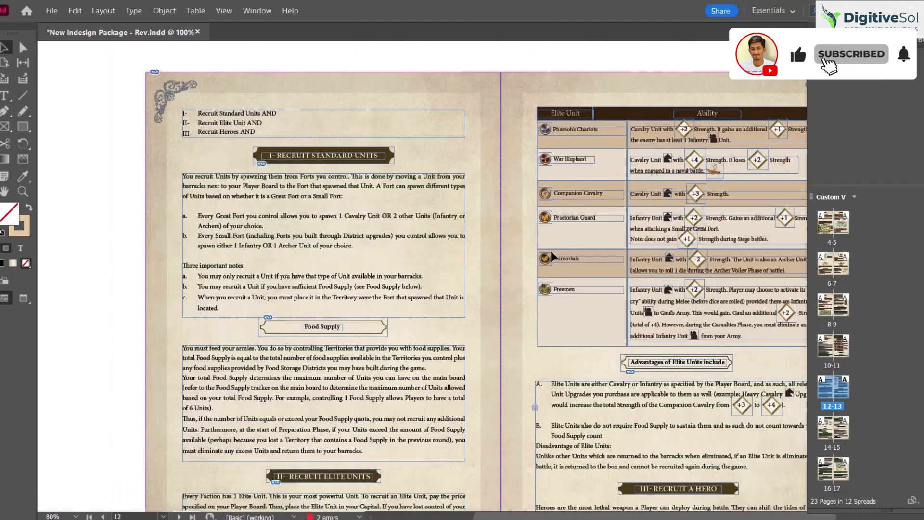
left_click_drag(526, 227, 391, 198)
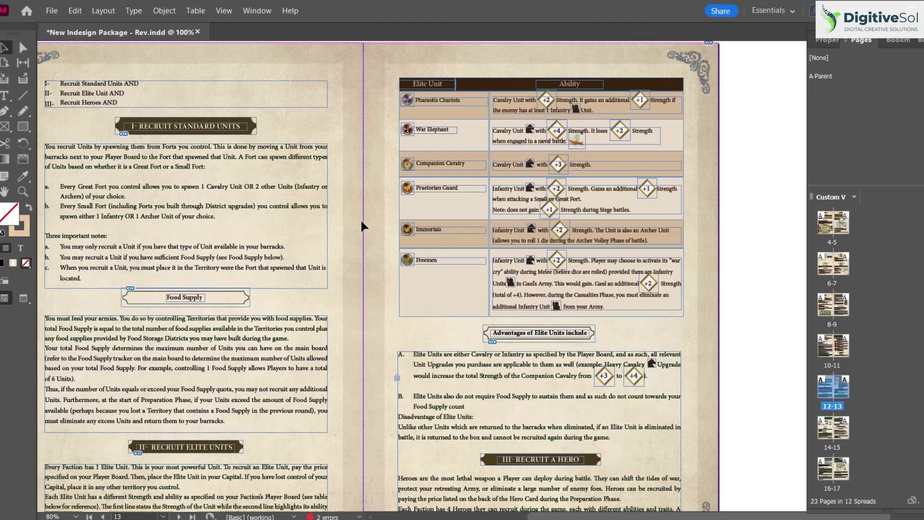
key("F7")
left_click(711, 128)
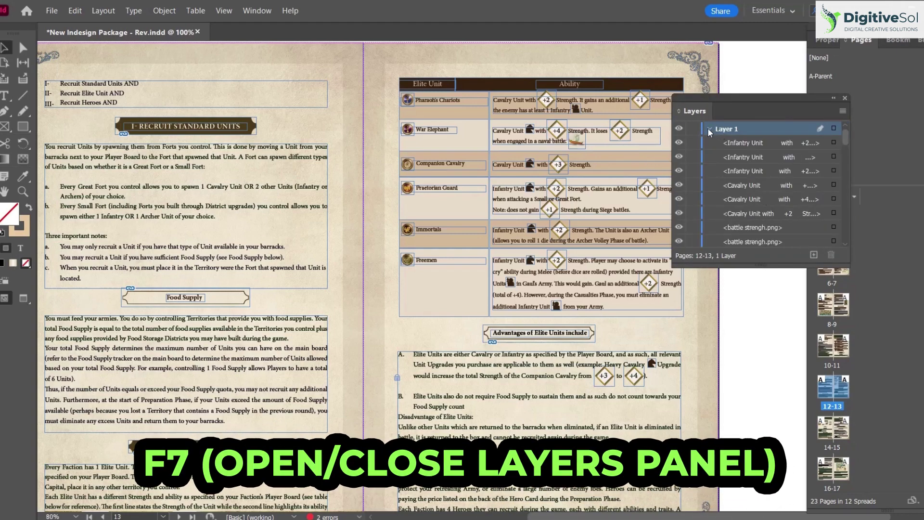
left_click(709, 129)
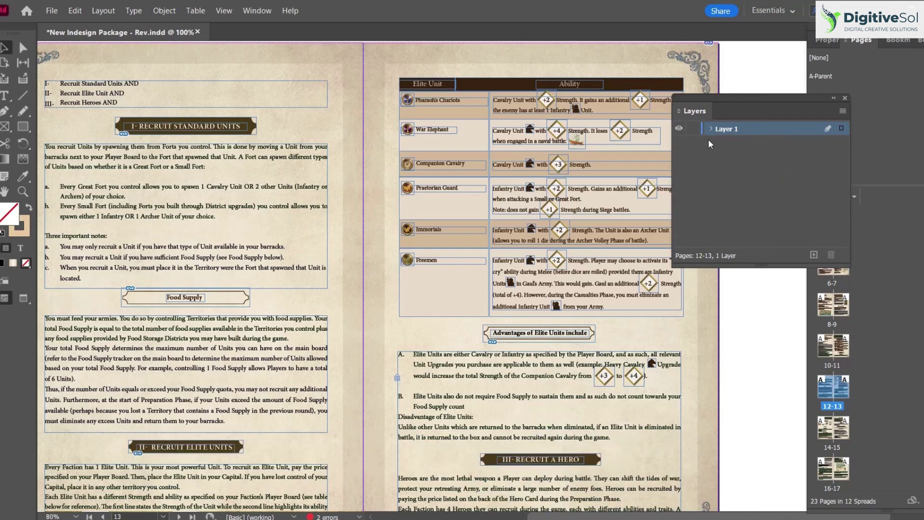
Step: Draw a small beige-filled rectangle without a stroke across the spine, beside the Elite Unit table header
left_click(22, 129)
left_click_drag(331, 73, 376, 137)
left_click(29, 208)
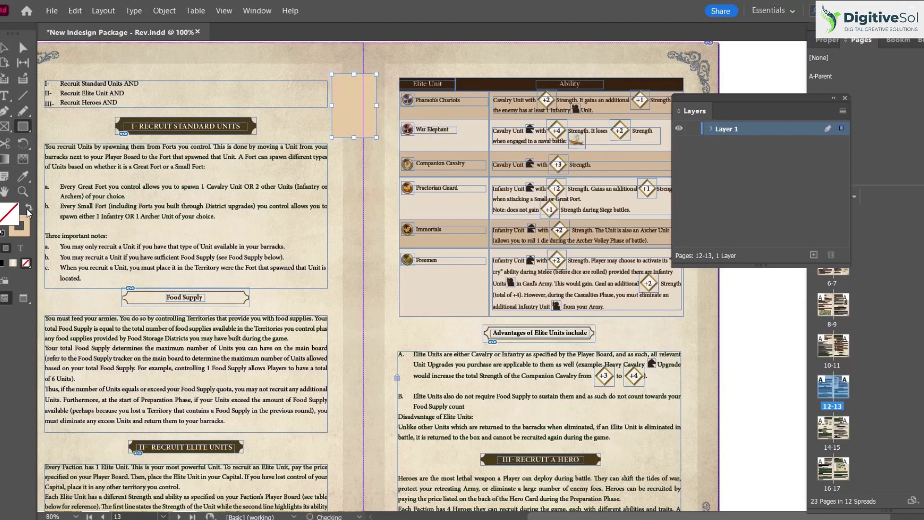
left_click(4, 48)
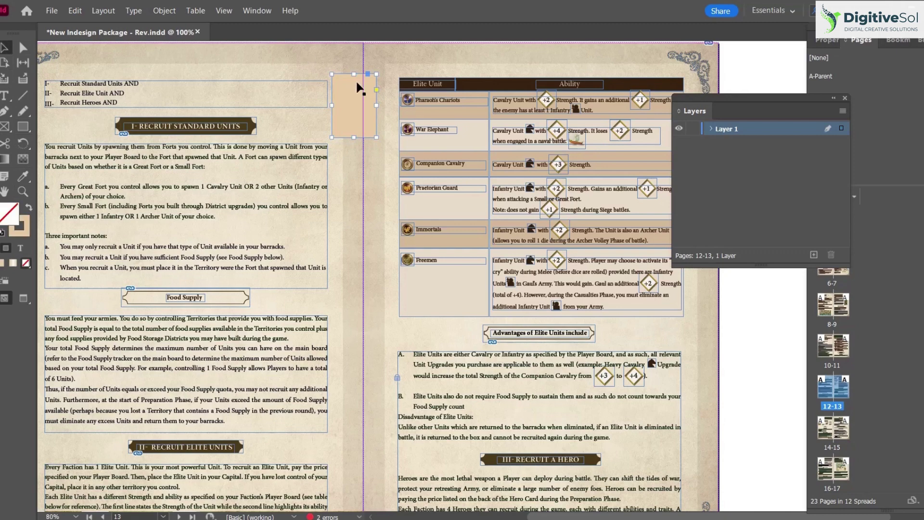
Step: Add a new layer, nudge the beige rectangle slightly, and draw a second rectangle about 0.7 by 1.1 in below it on the new layer
left_click(813, 255)
left_click_drag(346, 117, 347, 111)
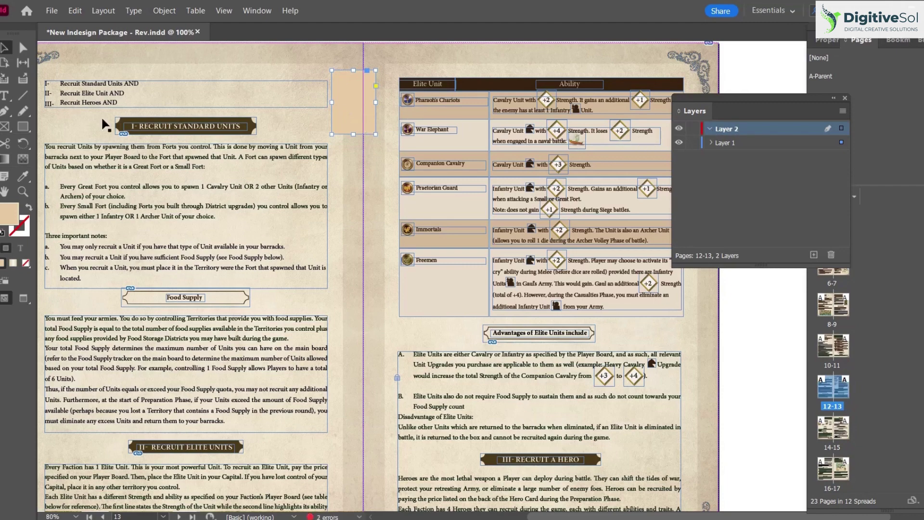
key("m")
left_click_drag(339, 163, 383, 231)
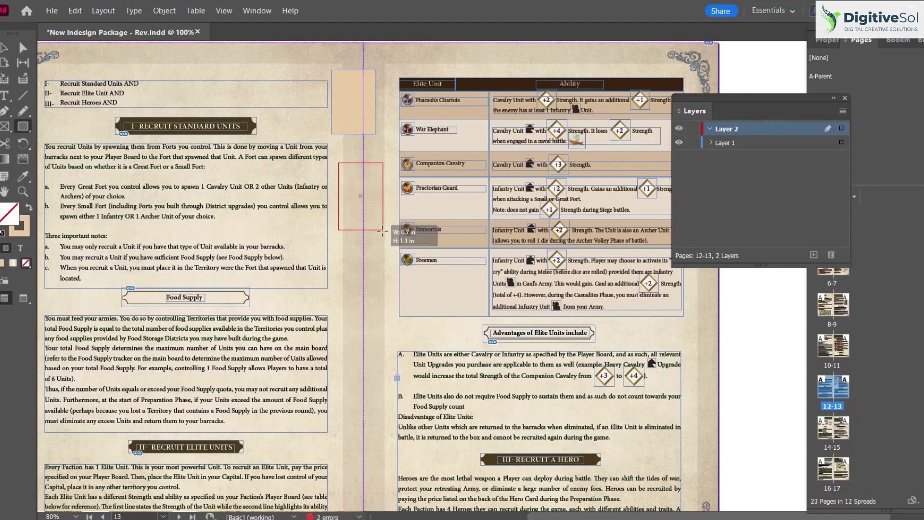
Step: Hide and show Layer 1 twice to compare the contents of the two layers
left_click(679, 142)
left_click(679, 142)
left_click(679, 142)
left_click(679, 142)
Step: Delete both rectangles at the spine, remove the added layer and close the layer list
left_click(3, 47)
left_click_drag(380, 256, 337, 104)
key("Delete")
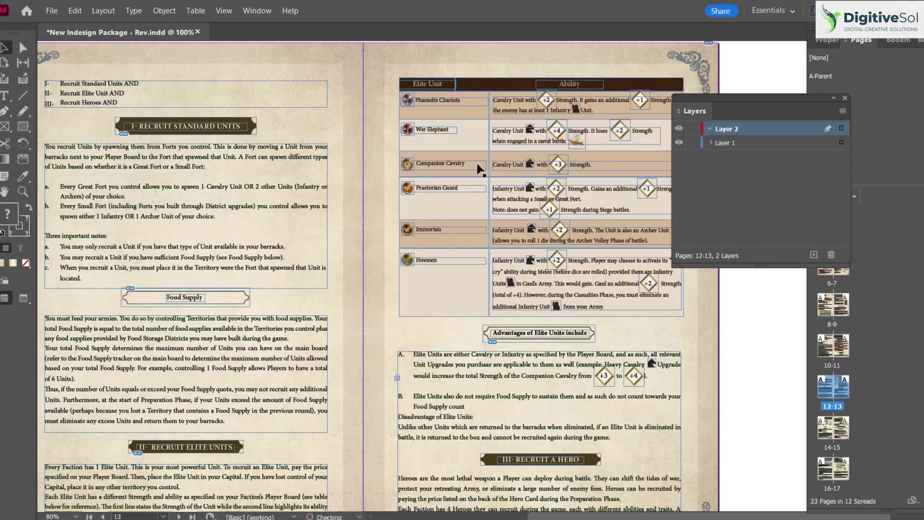
left_click(831, 254)
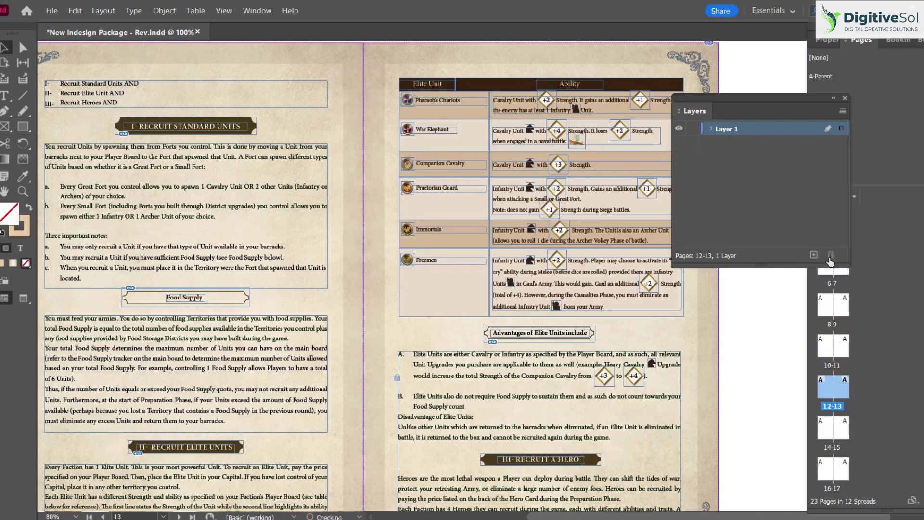
left_click(843, 98)
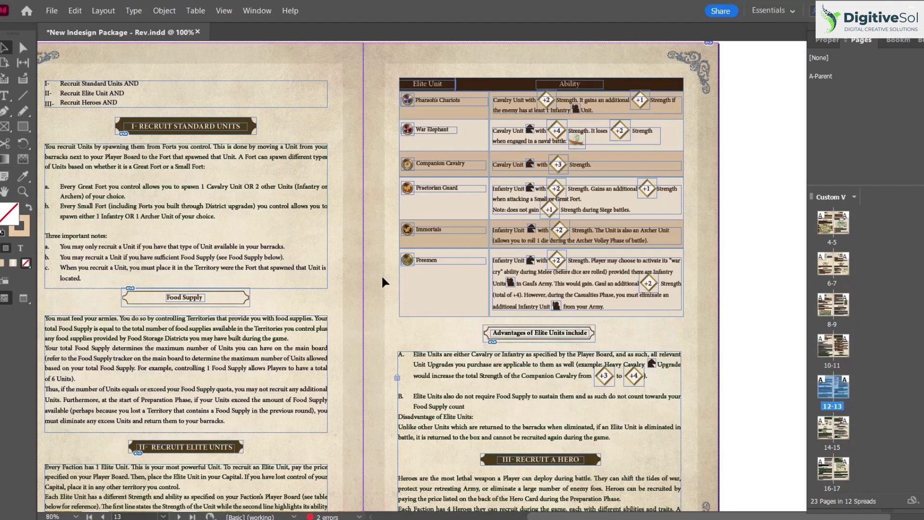
Step: Show the Color panel and collapse it again
key("F6")
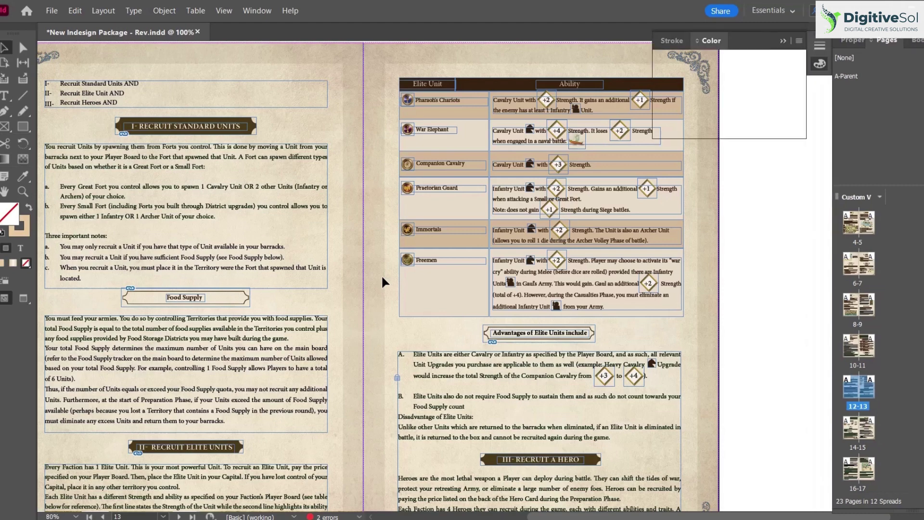
left_click(783, 41)
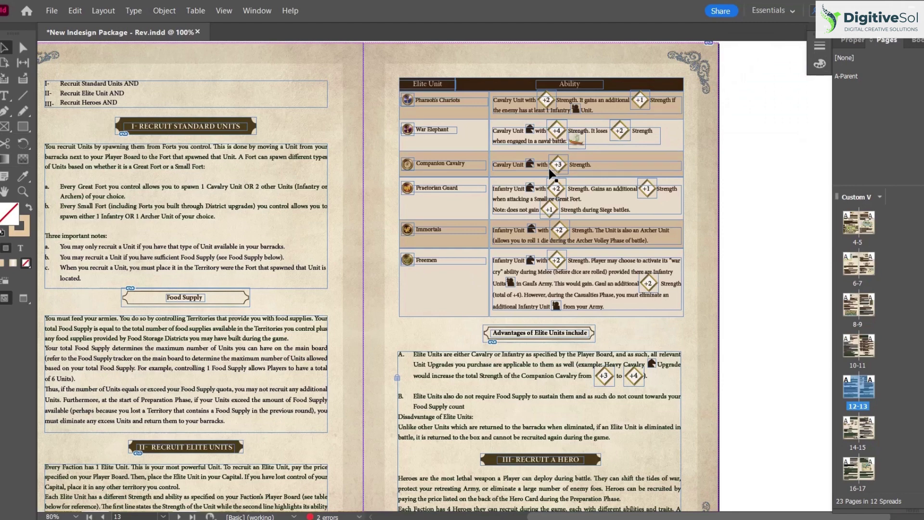
Step: Show the document's linked files, browse the list and examine the link info of Bazaar.png
key("ctrl+shift+d")
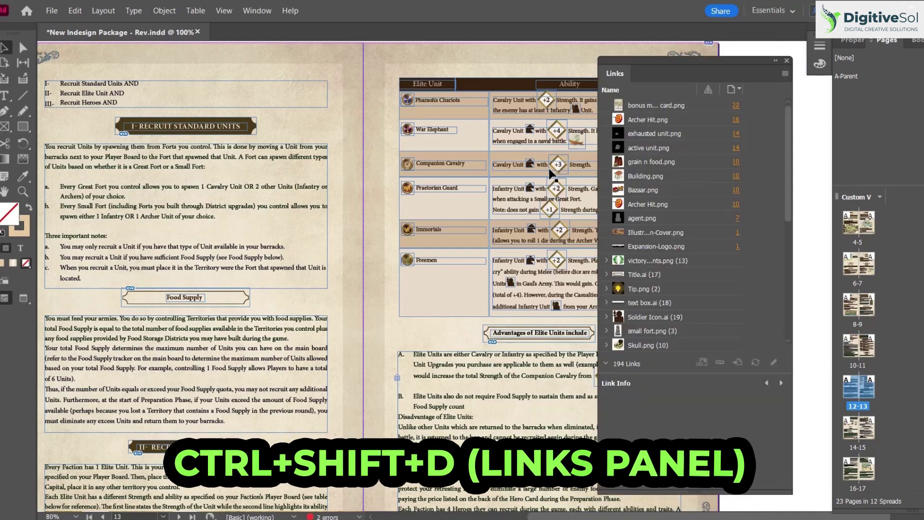
left_click_drag(788, 164, 781, 340)
scroll(674, 216, "up", 10)
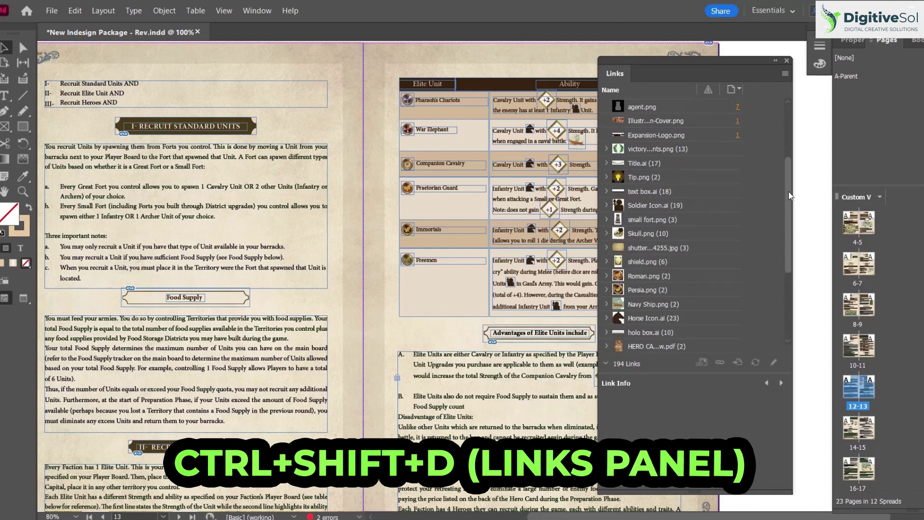
left_click(652, 190)
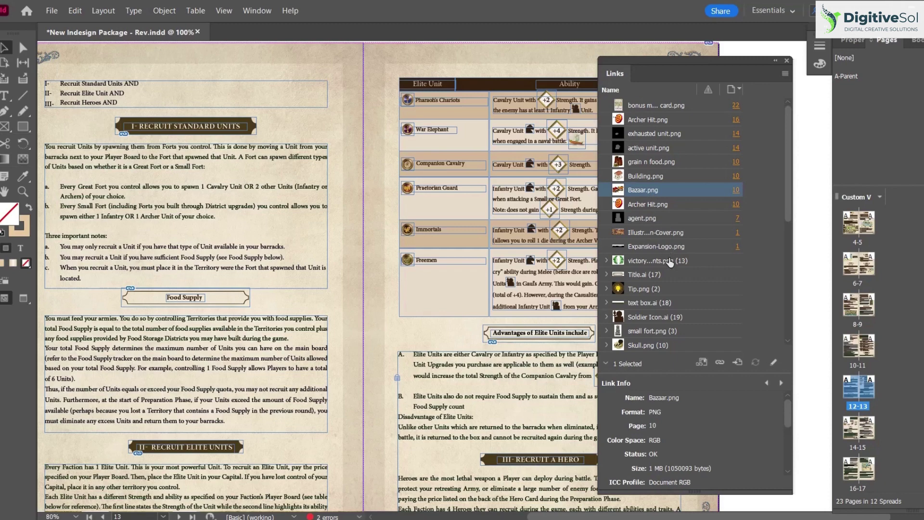
Step: Examine the link info of Title.ai and close the list of linked files
left_click(643, 276)
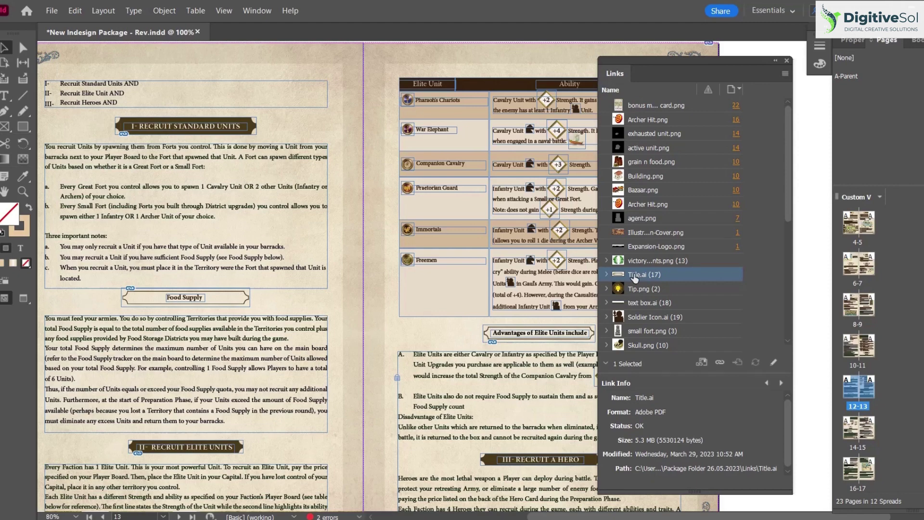
left_click(787, 61)
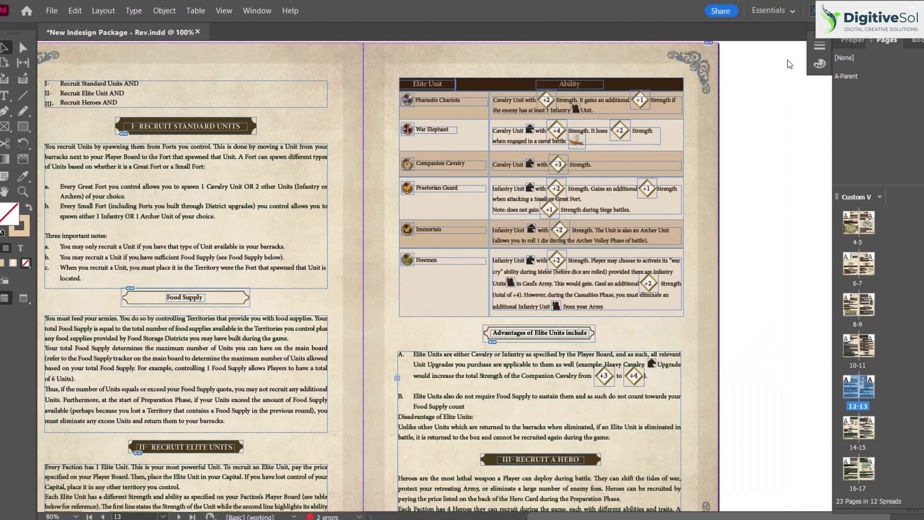
Step: Go to the POLICIES spread on pages 8-9 and switch to Direct Selection, to the Pen tool and back to Selection
key("ctrl+minus")
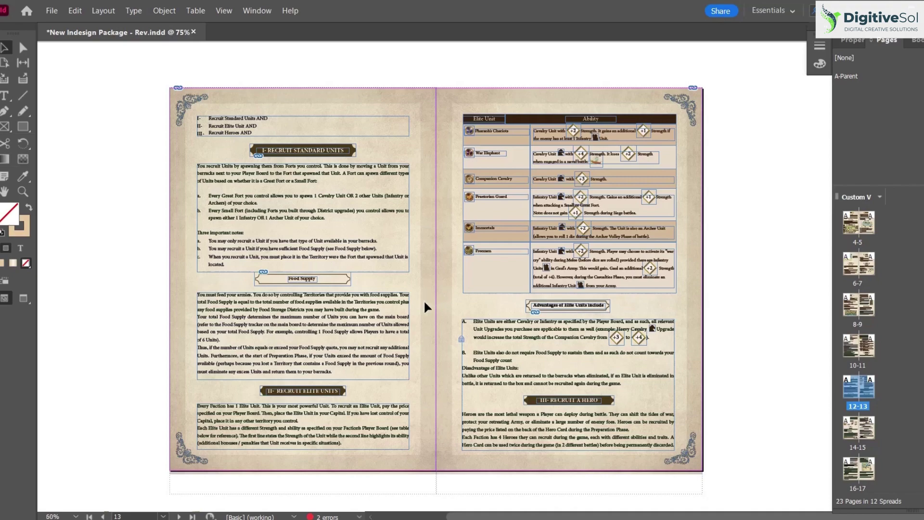
scroll(423, 300, "up", 10)
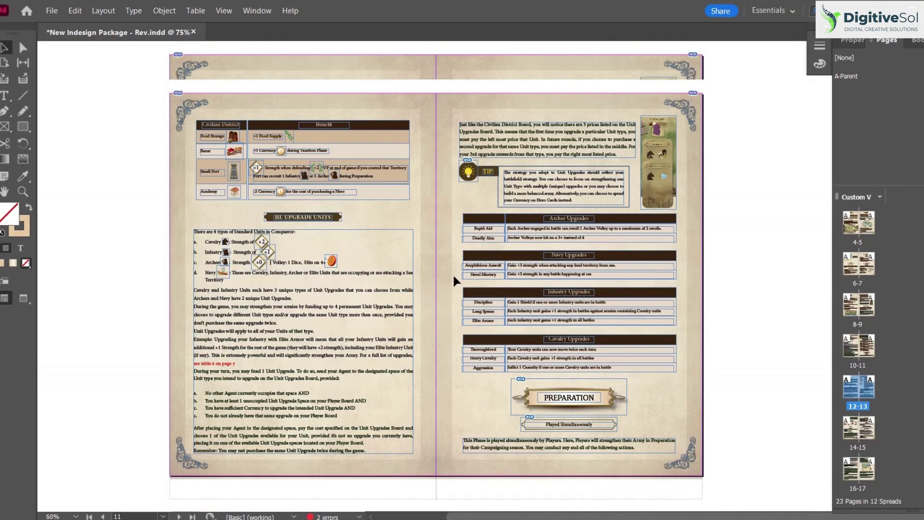
key("ctrl+equal")
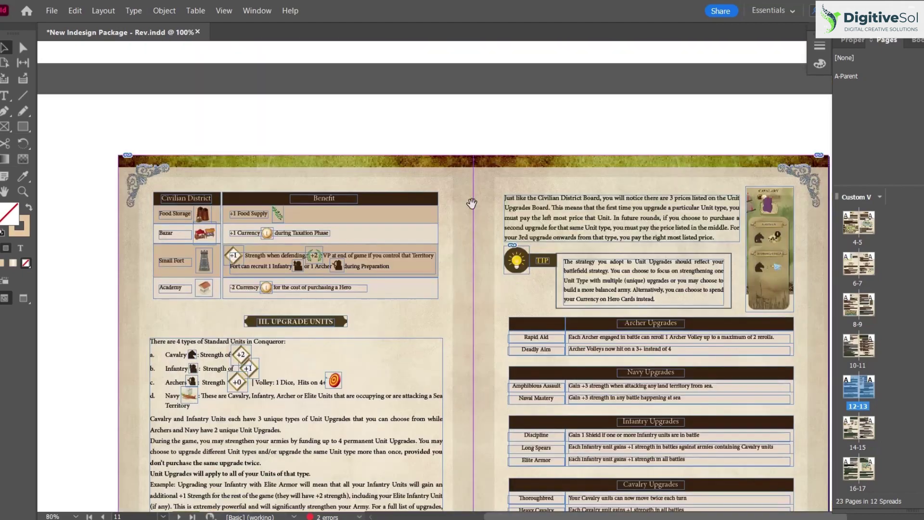
scroll(472, 203, "up", 10)
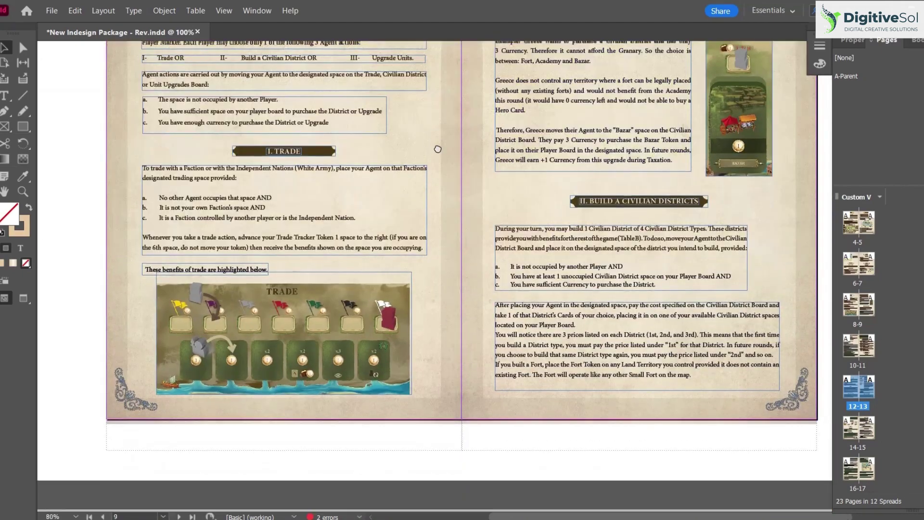
left_click_drag(438, 149, 458, 257)
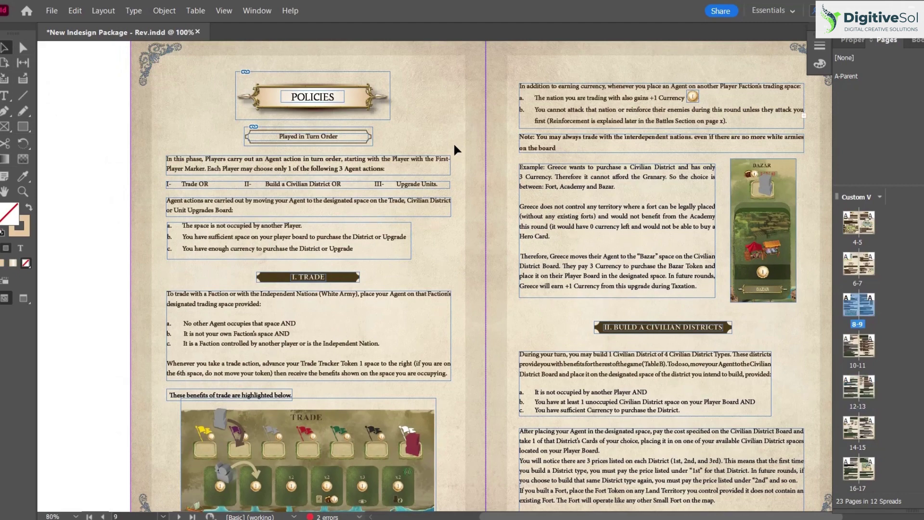
key("a")
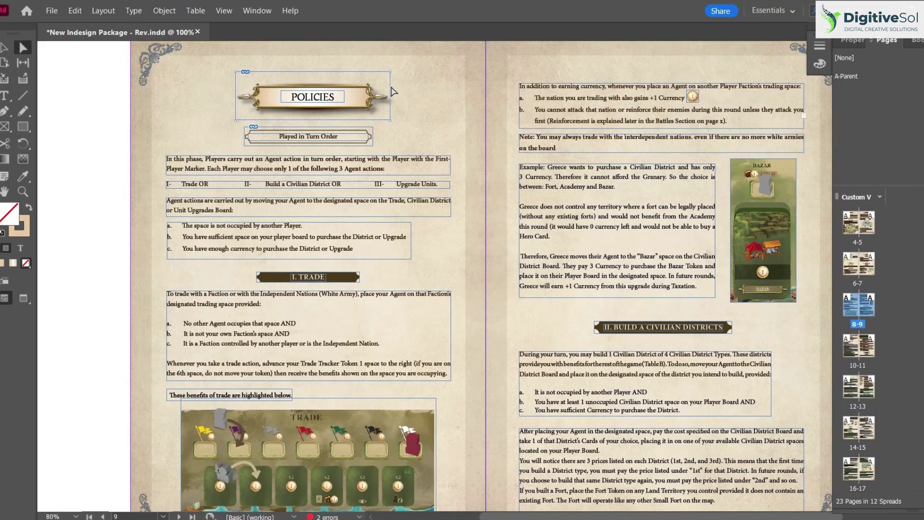
key("p")
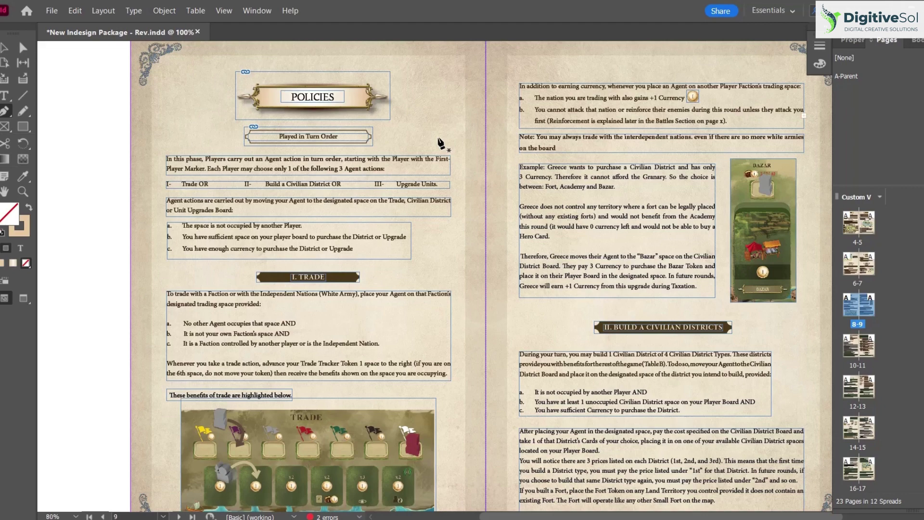
key("v")
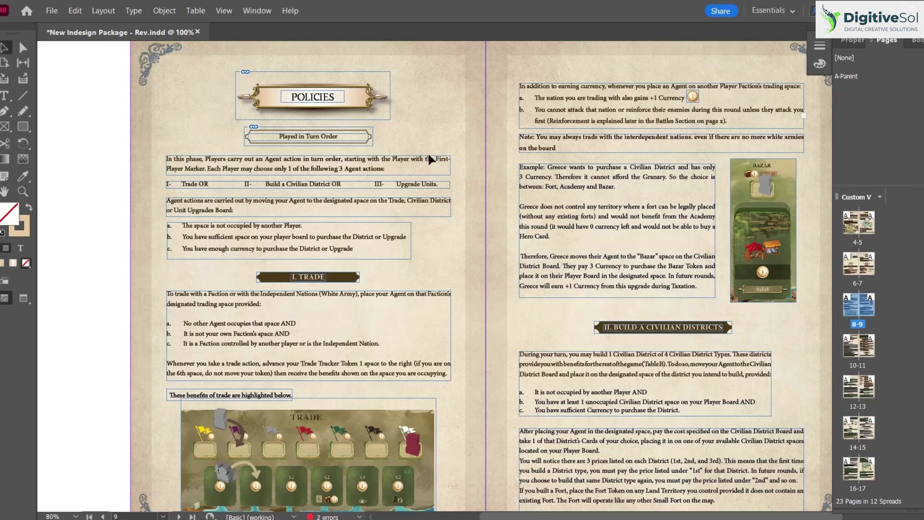
Step: Try moving the introductory text frame and the Greece example text frame on the POLICIES spread, and undo the moves
left_click(428, 160)
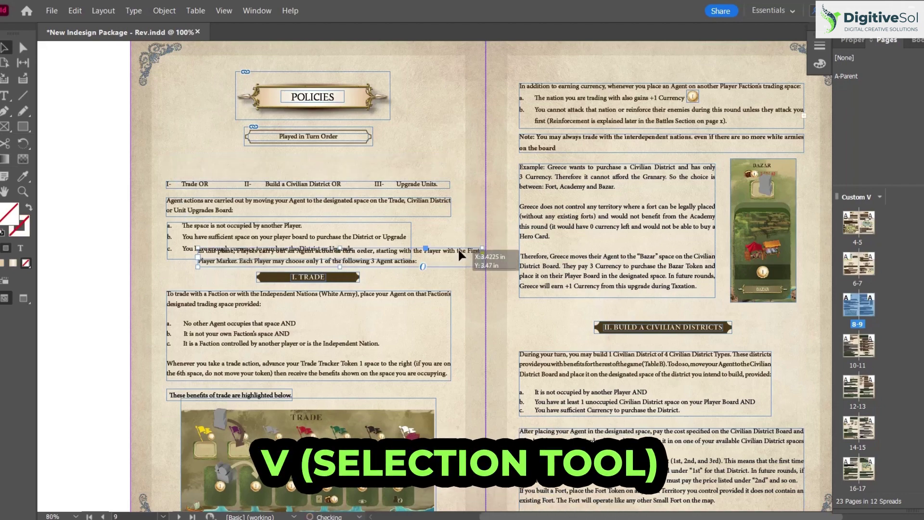
left_click_drag(542, 217, 505, 211)
key("ctrl+z")
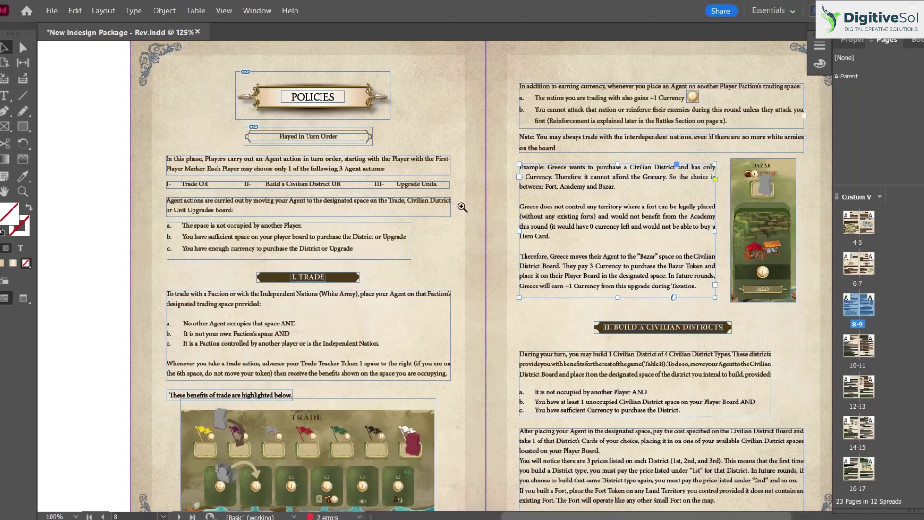
Step: Draw a small rectangle beside the POLICIES title and swap its fill and stroke to give it a beige fill
key("ctrl+equal")
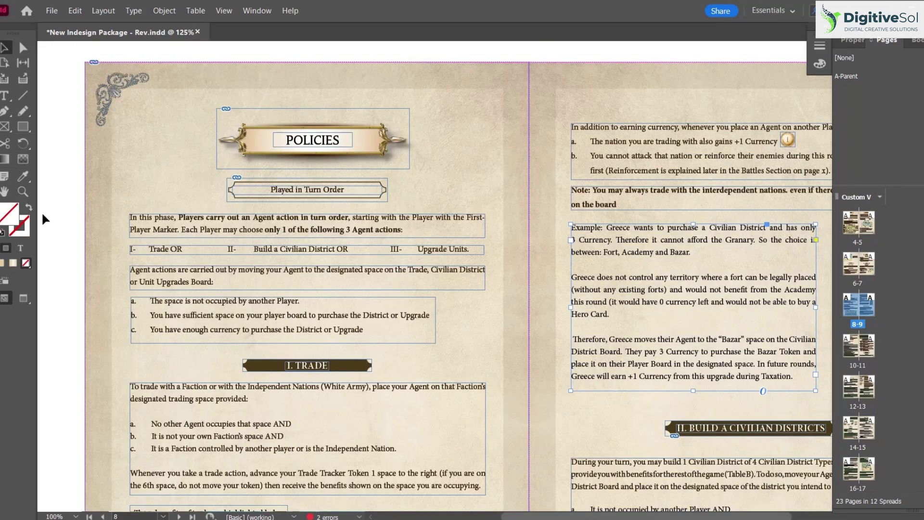
left_click(23, 126)
left_click_drag(439, 133, 498, 199)
left_click(29, 208)
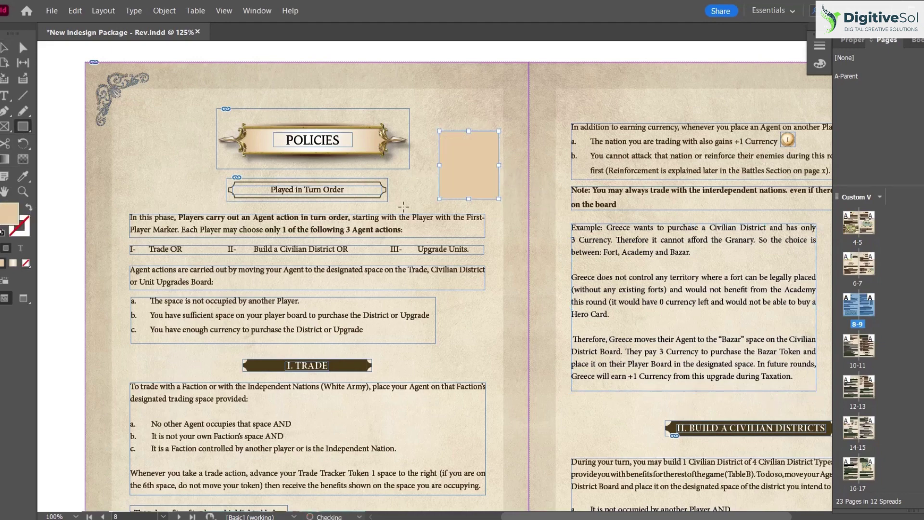
Step: Widen the beige rectangle on both sides, adjust its upper edge, and change its fill colour to magenta
key("v")
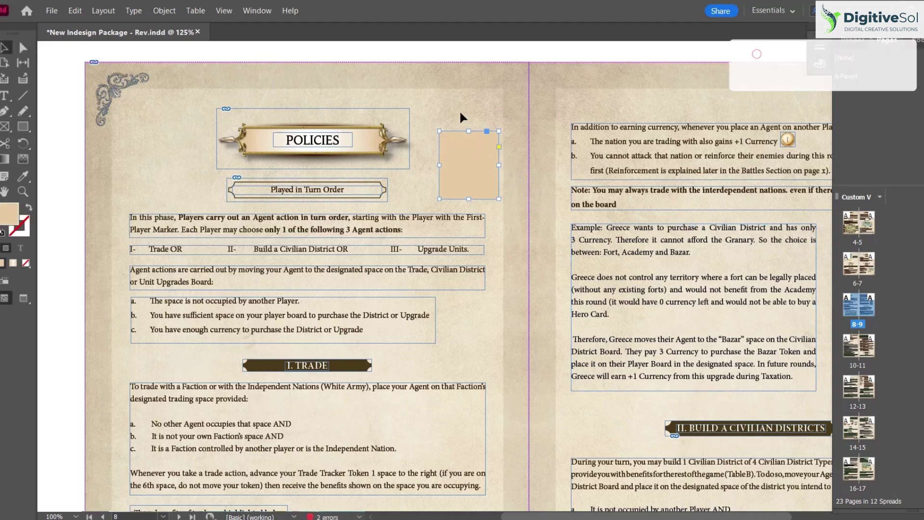
left_click(463, 126)
left_click(469, 173)
left_click_drag(468, 131, 468, 157)
key("ctrl+z")
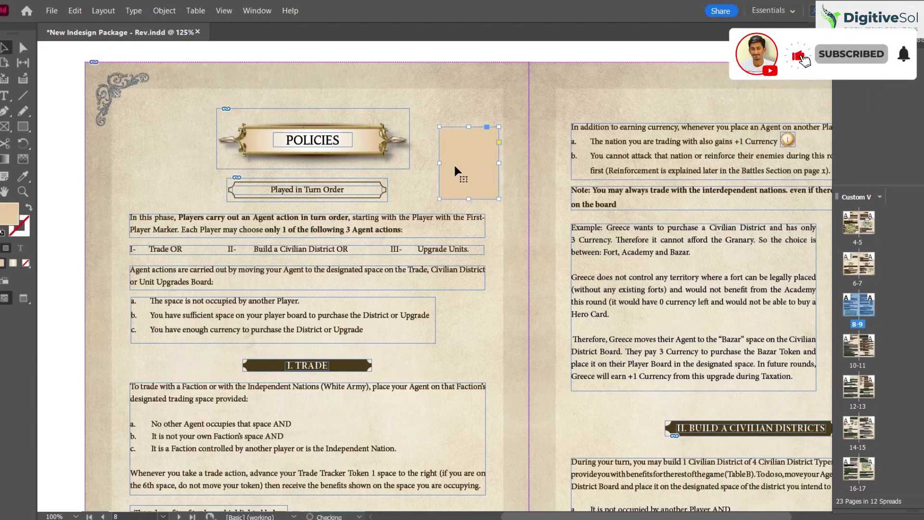
left_click_drag(438, 165, 423, 164)
left_click_drag(498, 163, 516, 163)
left_click_drag(465, 127, 464, 129)
double_click(8, 219)
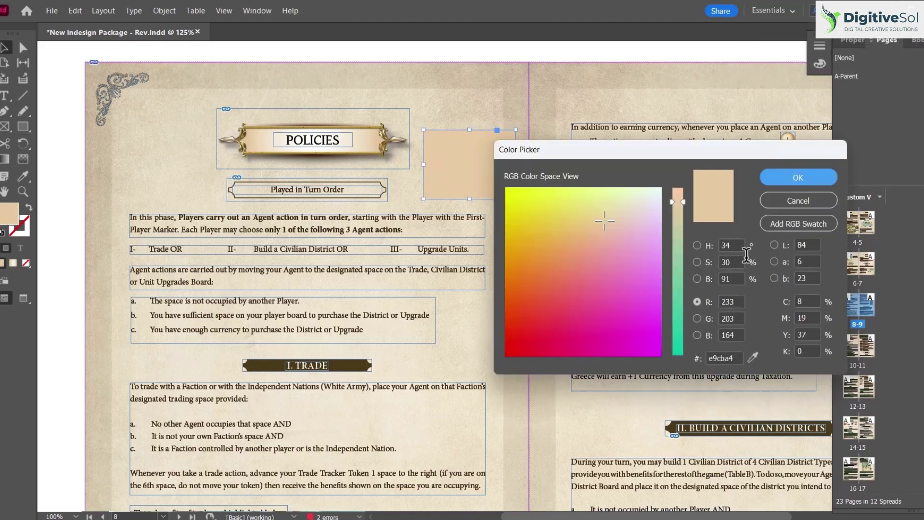
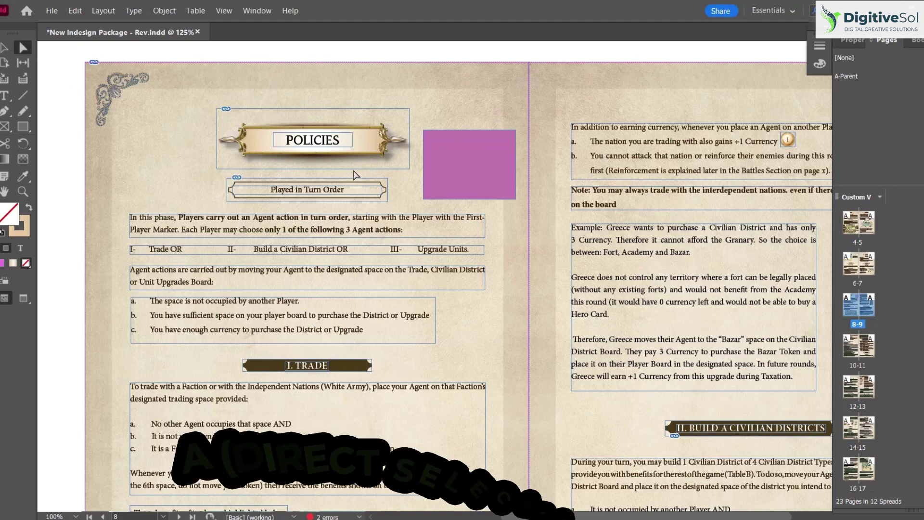
Step: Reshape the magenta rectangle by moving its upper-right corner up and inward with Direct Selection, and delete the shape
left_click_drag(491, 110, 521, 145)
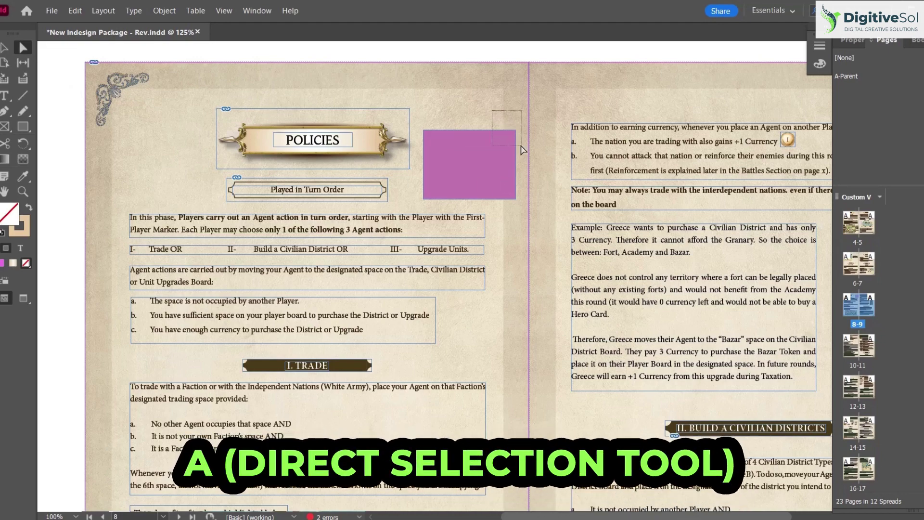
left_click_drag(523, 150, 476, 92)
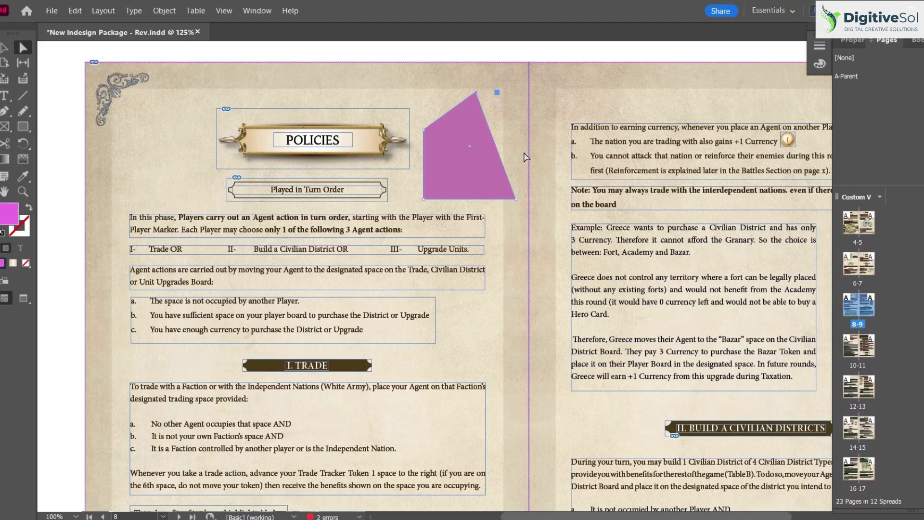
key("v")
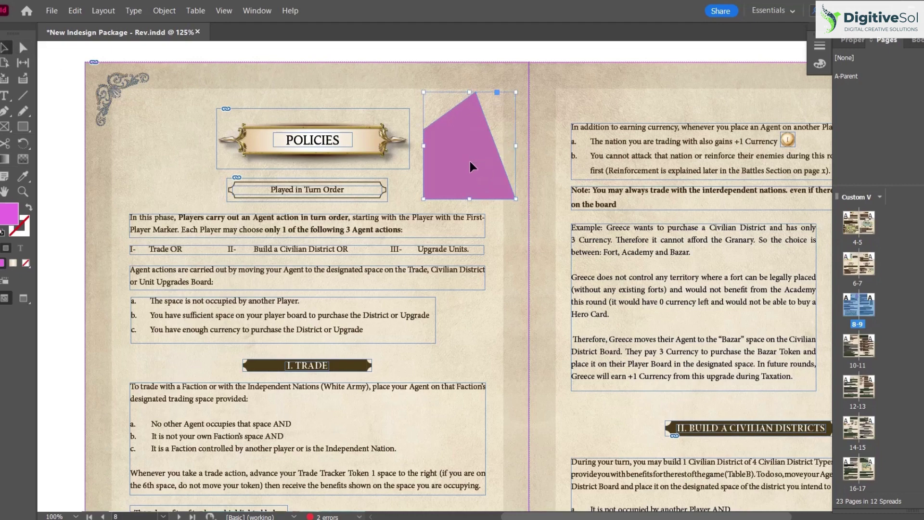
key("Delete")
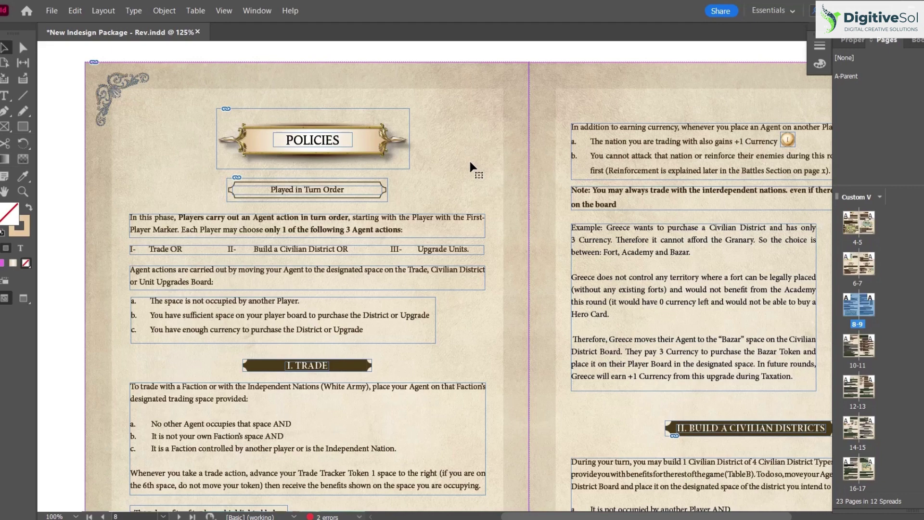
Step: Create a text frame beside the POLICIES title with the text "dsadasddasdasddasd" and delete it
key("t")
left_click_drag(414, 121, 512, 195)
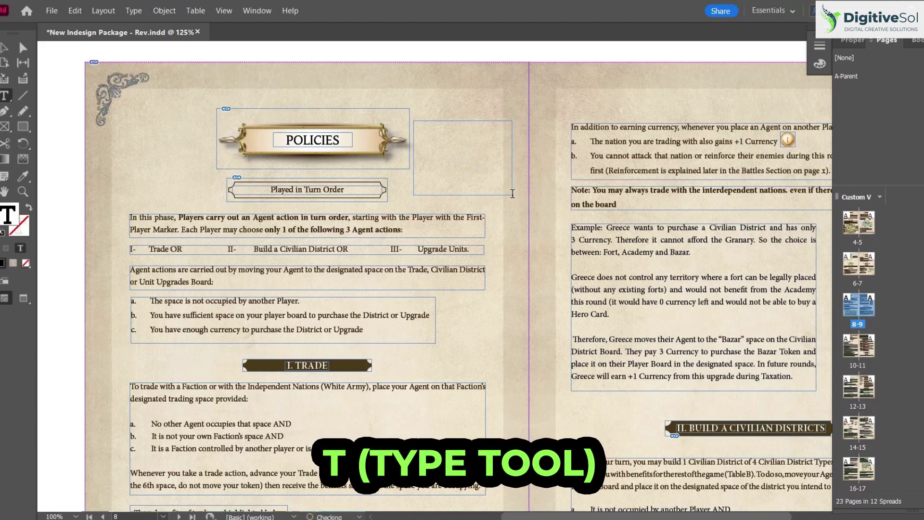
type("dsadasddasdasddasd")
key("Escape")
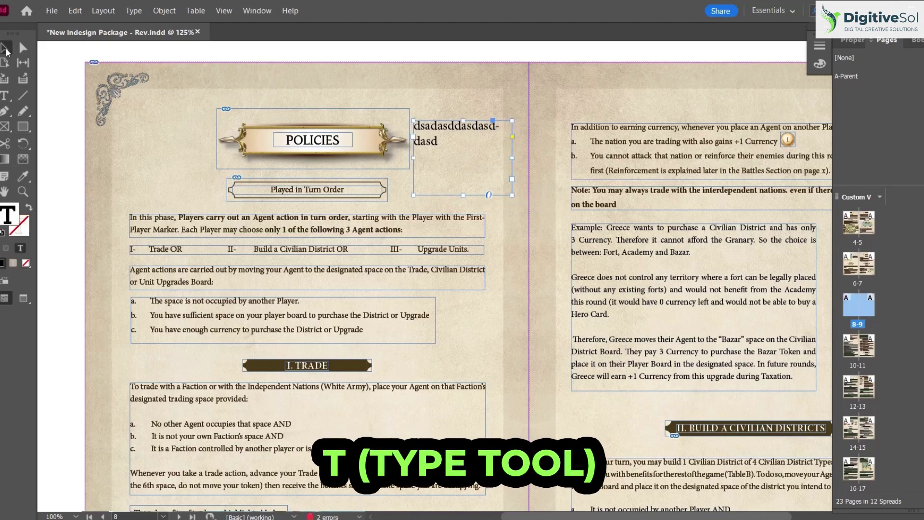
key("Delete")
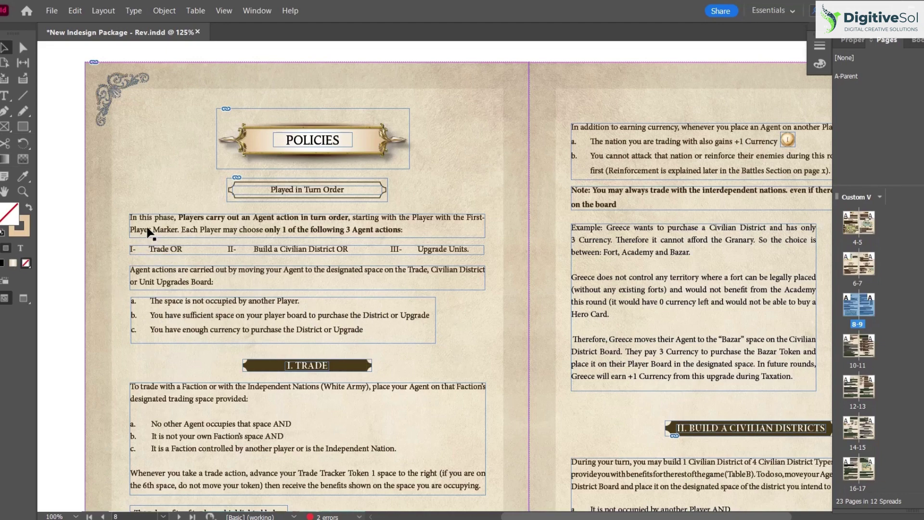
Step: Draw a rectangular frame around the a-c list above the I. TRADE heading with the Rectangular Frame tool
key("f")
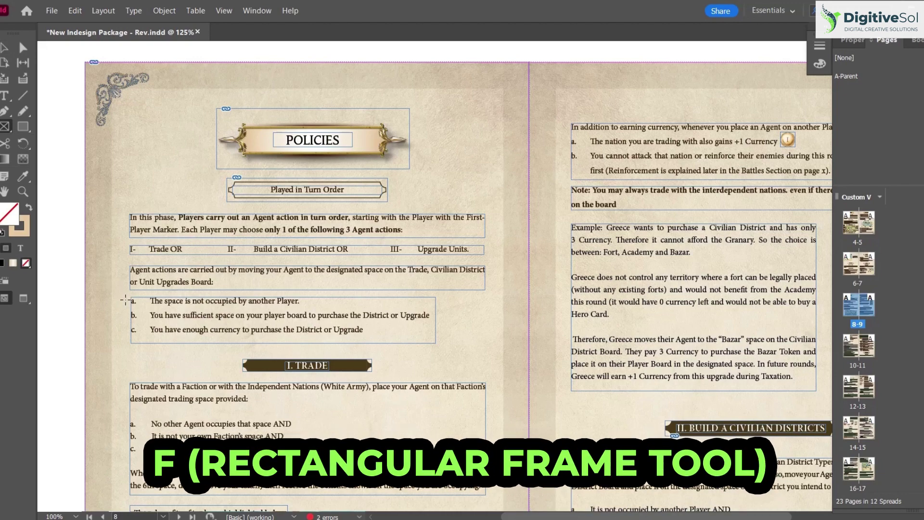
mouse_move(127, 296)
left_mouse_down()
mouse_move(166, 320)
mouse_move(446, 344)
left_mouse_up()
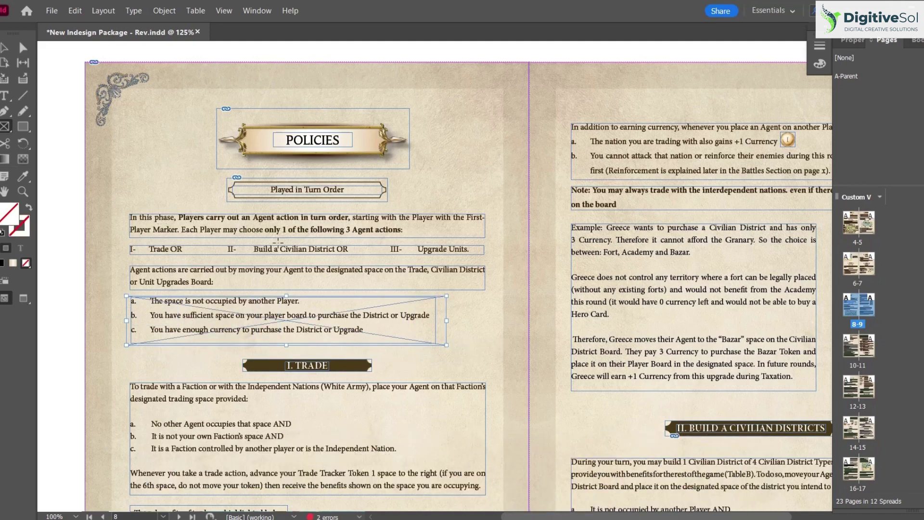
right_click(329, 317)
mouse_move(428, 412)
left_click(545, 427)
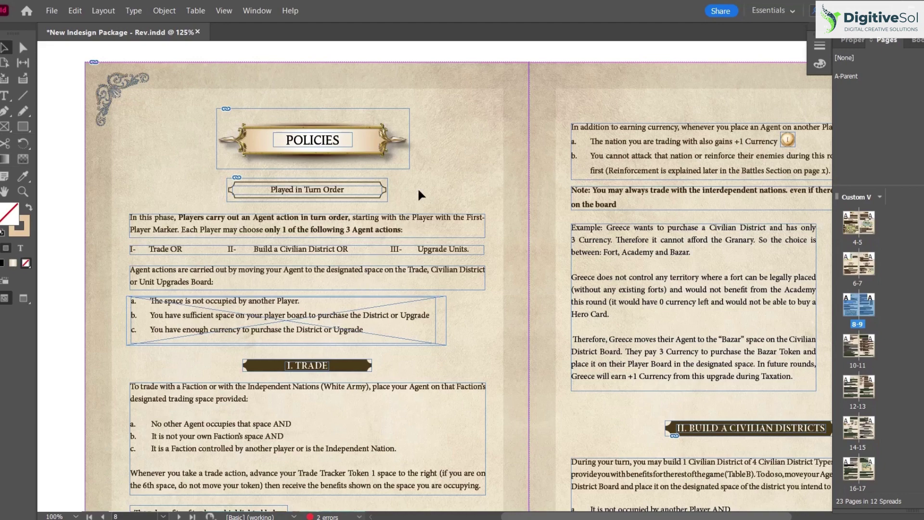
Step: Draw a curved path in the empty space beside the POLICIES title with the Pen tool
key("p")
left_click(419, 190)
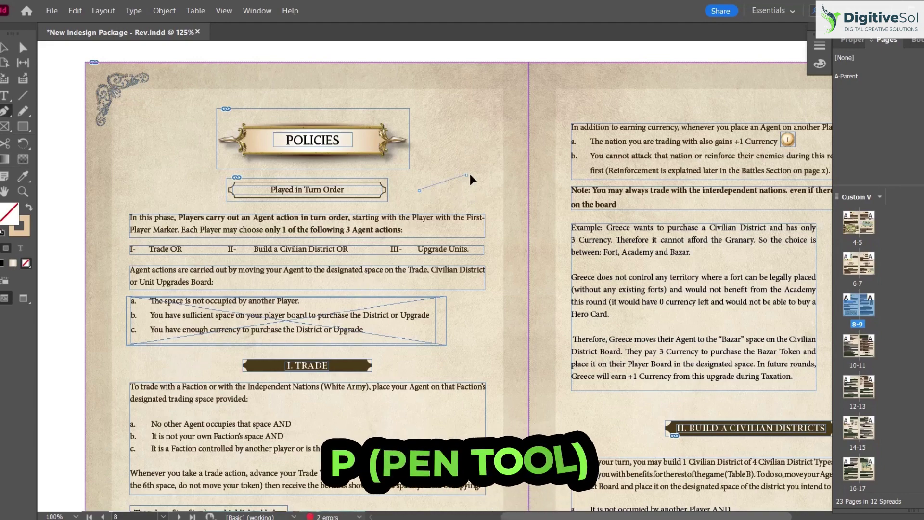
left_click_drag(487, 121, 509, 131)
left_click_drag(462, 187, 528, 168)
key("v")
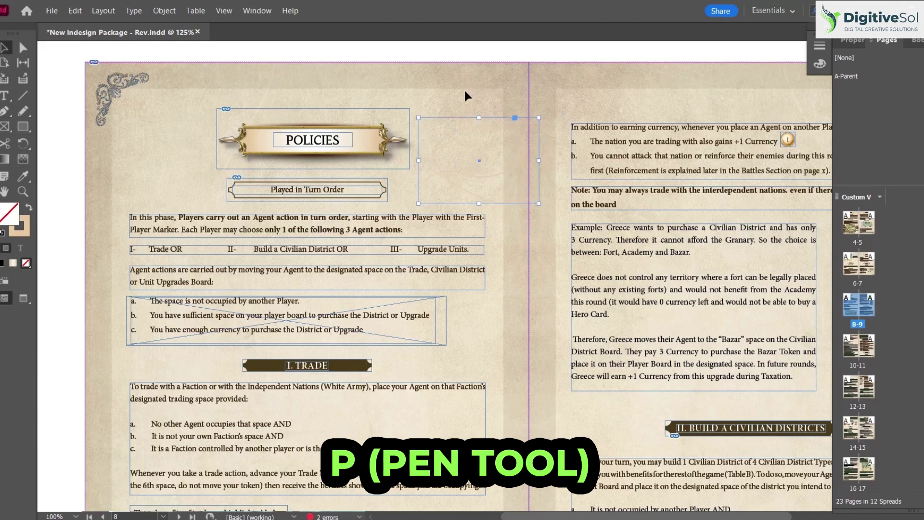
Step: Delete the pen path beside the title and the rectangular frame over the a-c list
left_click(530, 188)
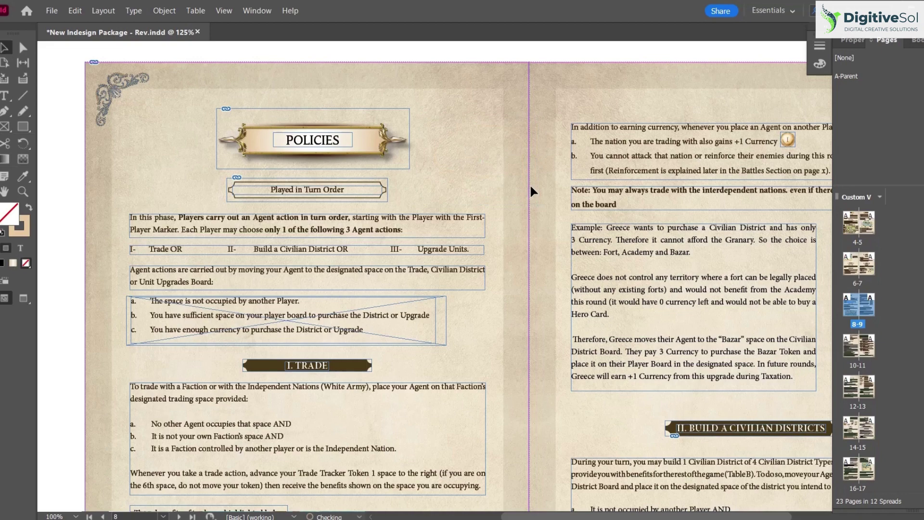
left_click(444, 317)
key("Delete")
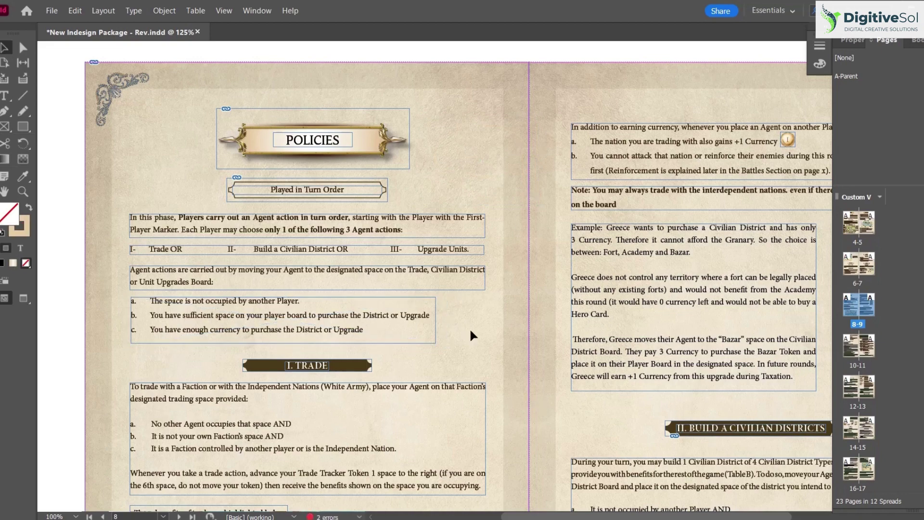
Step: Apply the dark Benefit header fill to the +1 Food Supply row on page 10 with the Eyedropper tool, and undo it
scroll(470, 330, "down", 15)
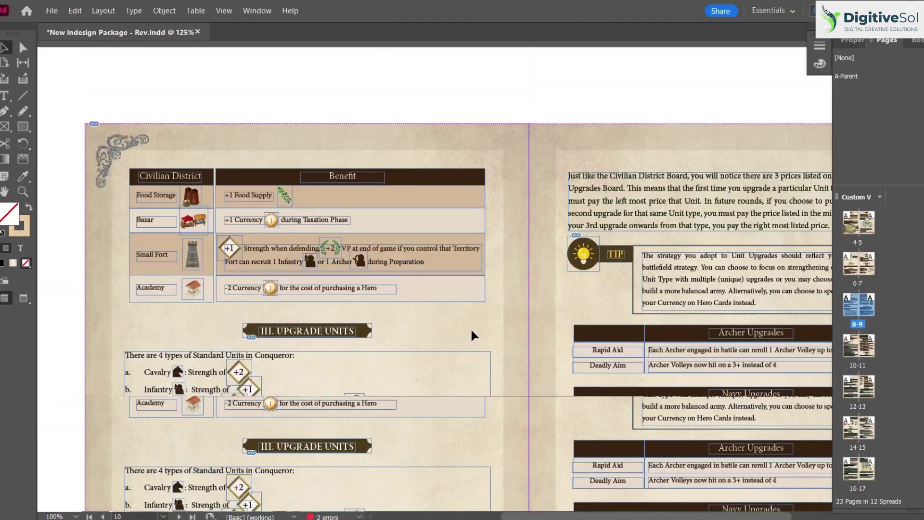
left_click(246, 183)
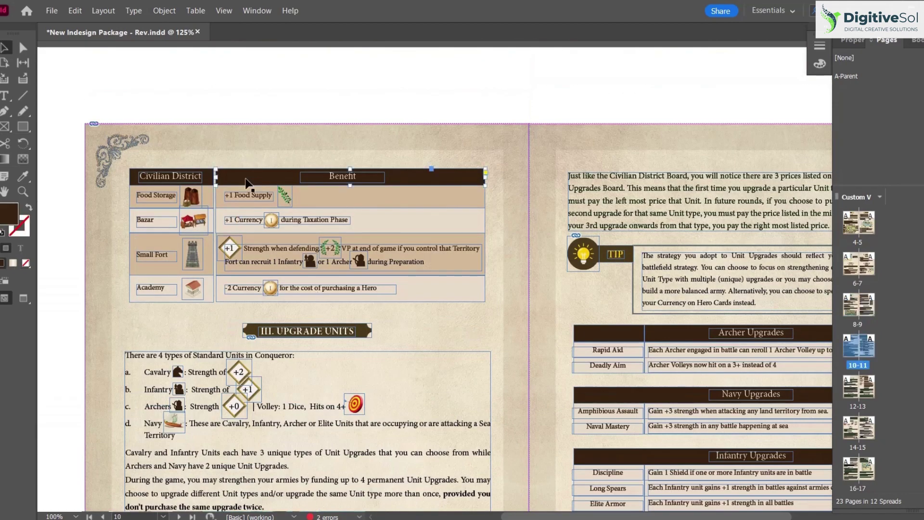
left_click(254, 154)
key("ctrl+equal")
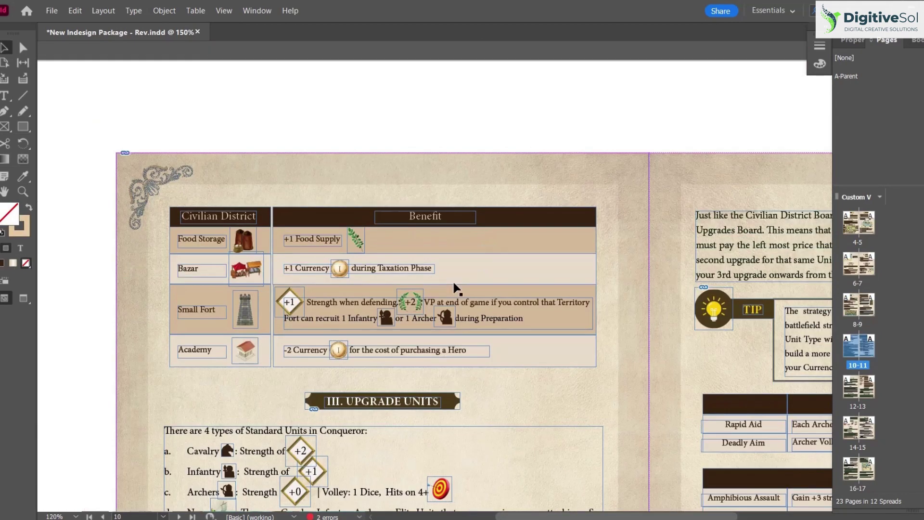
left_click(536, 247)
left_click(574, 289, "shift")
left_click(631, 260)
left_click(578, 248)
key("i")
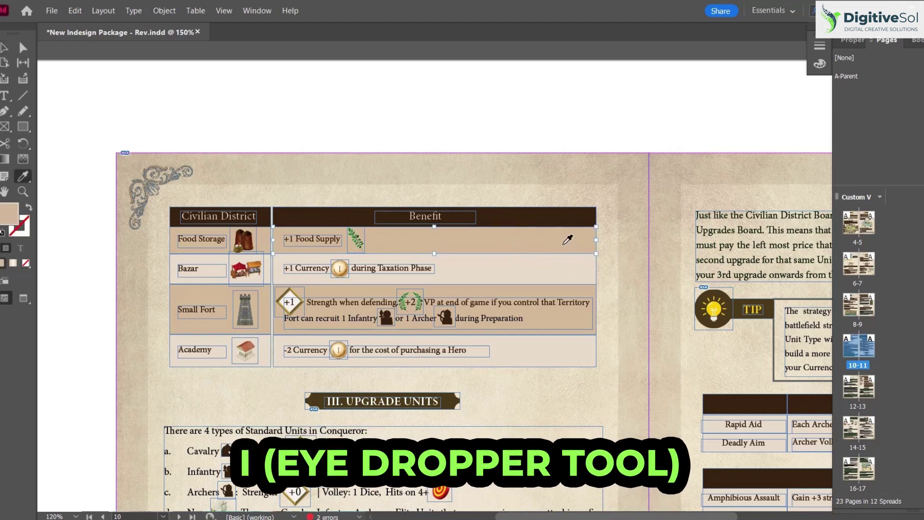
left_click(564, 219)
key("v")
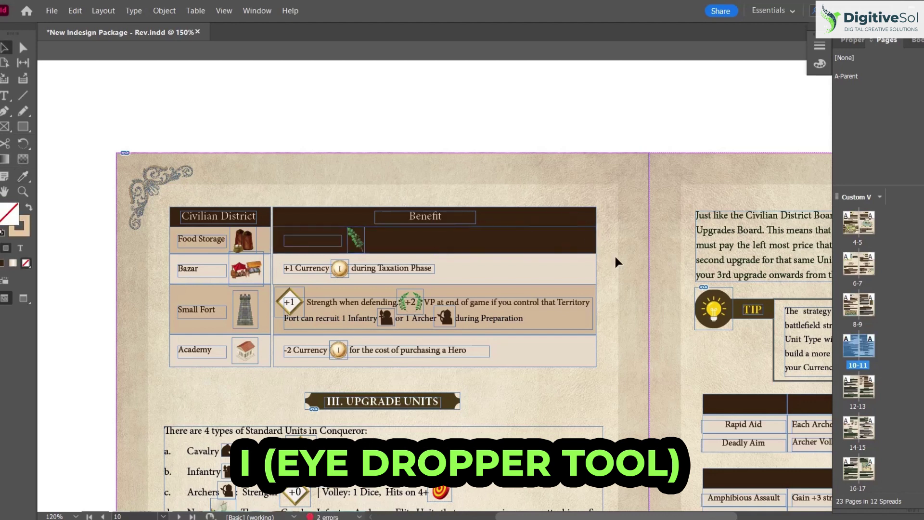
key("ctrl+z")
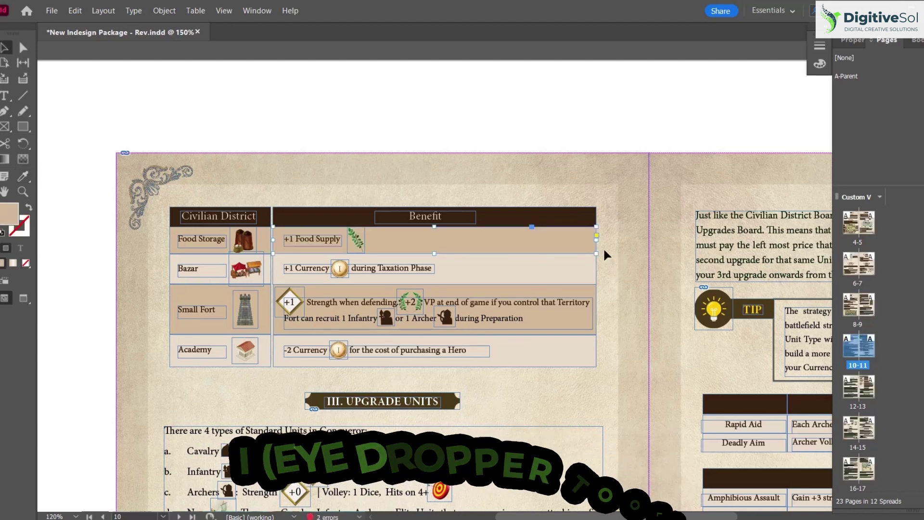
Step: Apply the tan fill of the Small Fort row to the +1 Currency row with the Eyedropper tool, and undo it
left_click(584, 275)
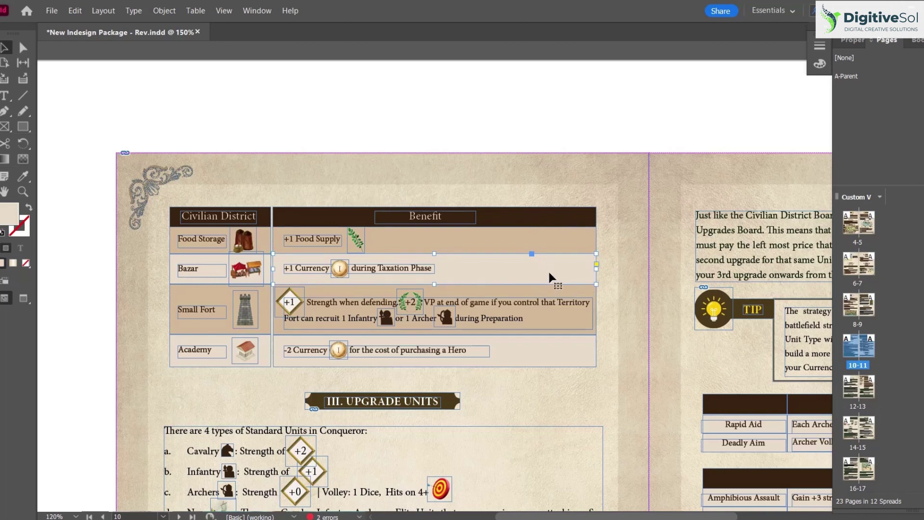
key("i")
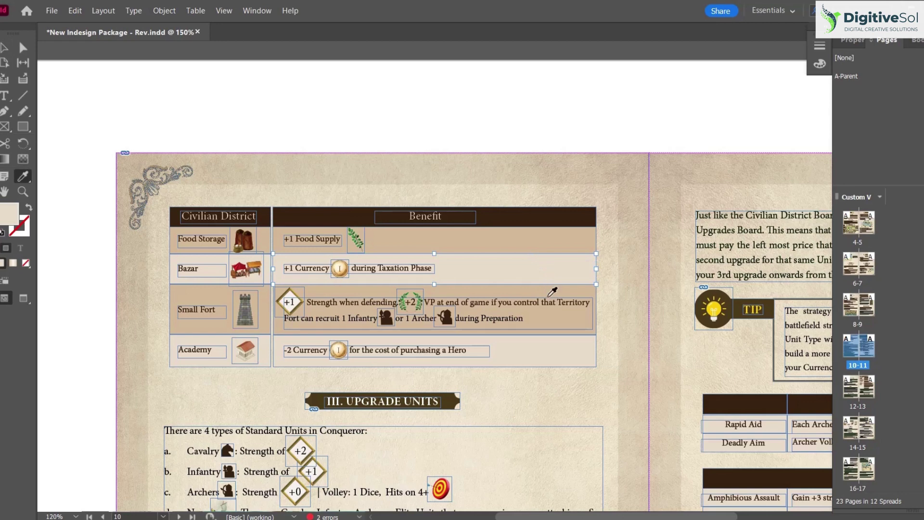
left_click(548, 291)
left_click(5, 48)
left_click(398, 185)
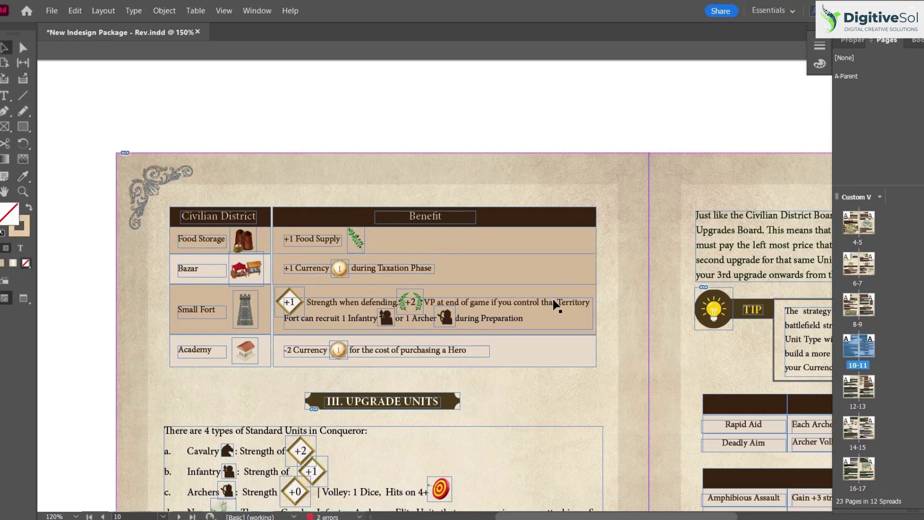
key("ctrl+z")
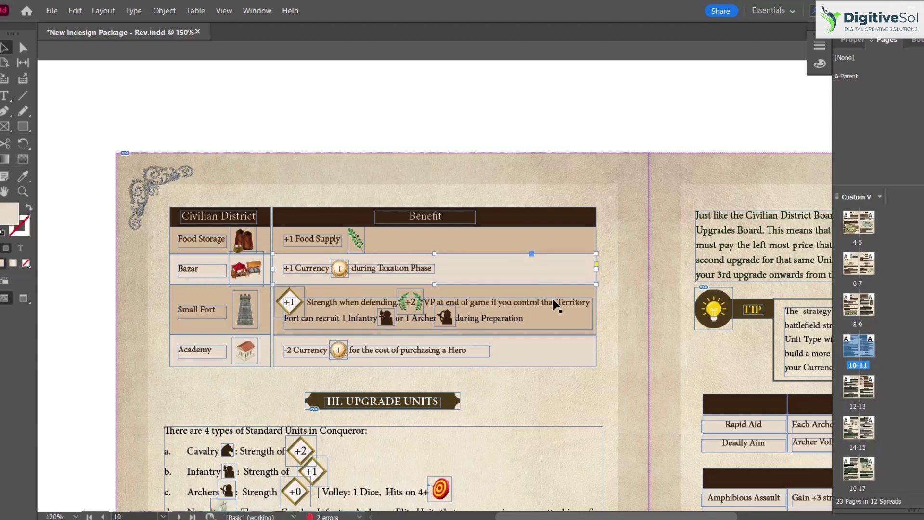